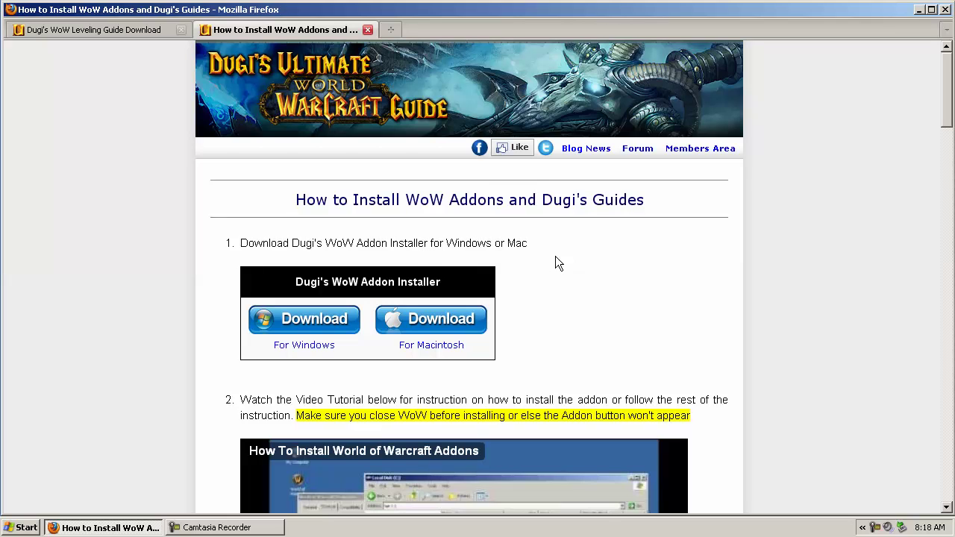
- Start the 'Download – For Windows' download of Dugi's WoW Addon Installer
click(305, 327)
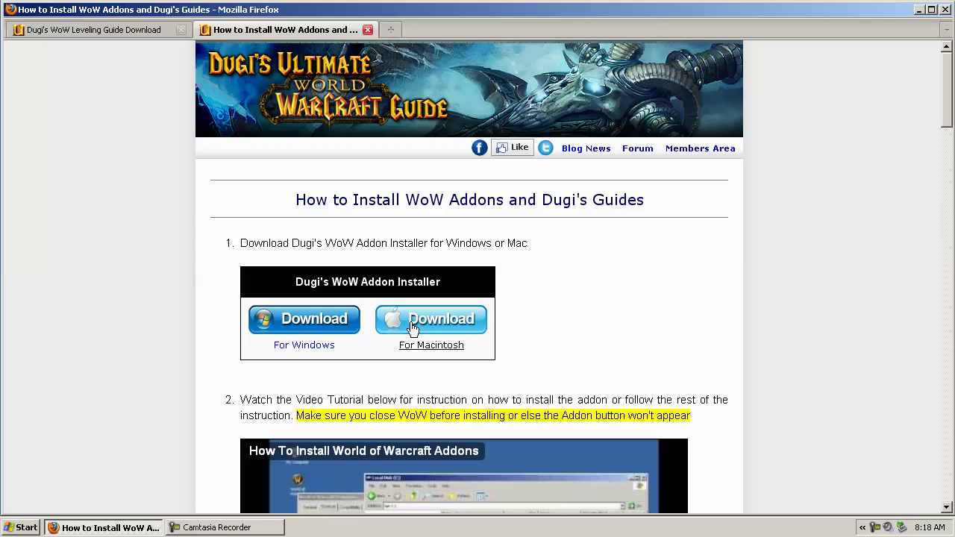
click(339, 337)
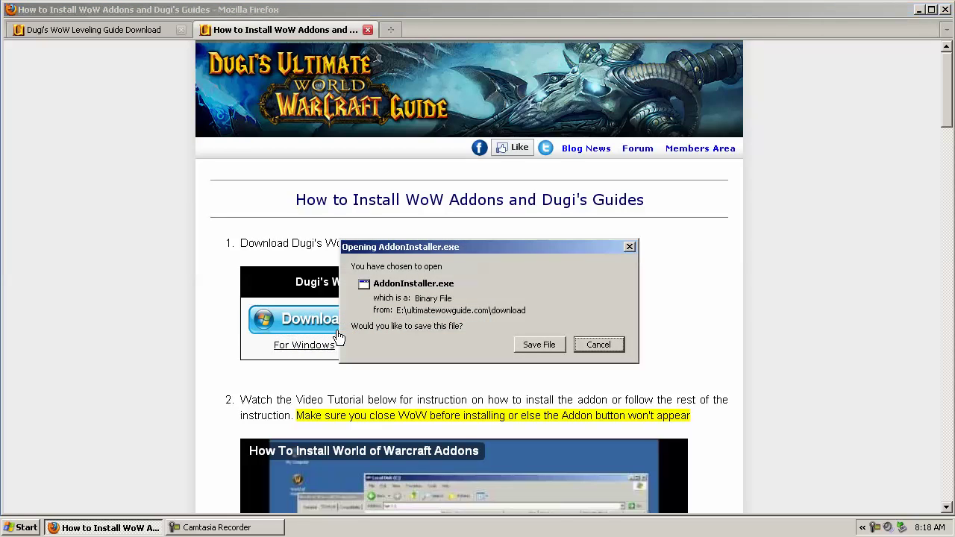
- Save AddonInstaller.exe, check it in the Downloads folder, then return to the Leveling Guide Download tab
click(533, 346)
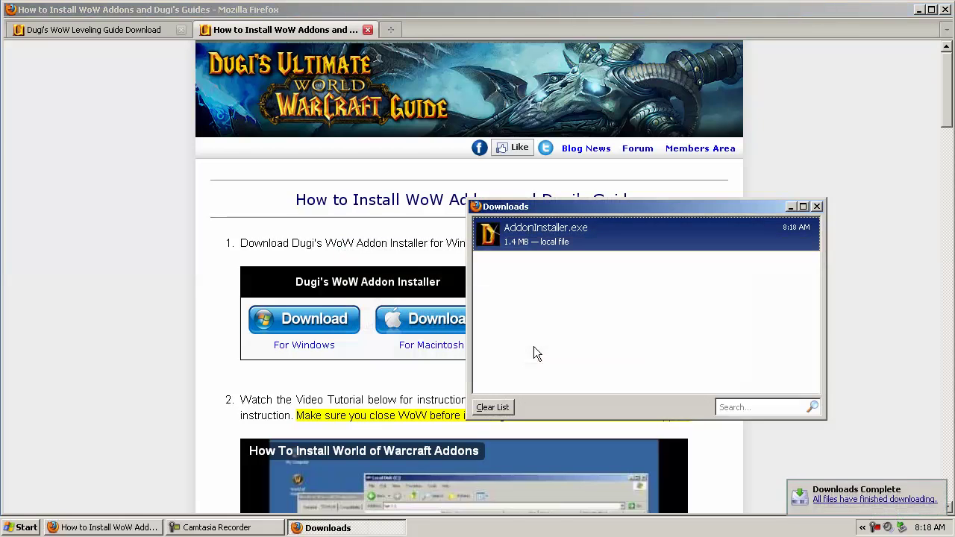
right_click(534, 237)
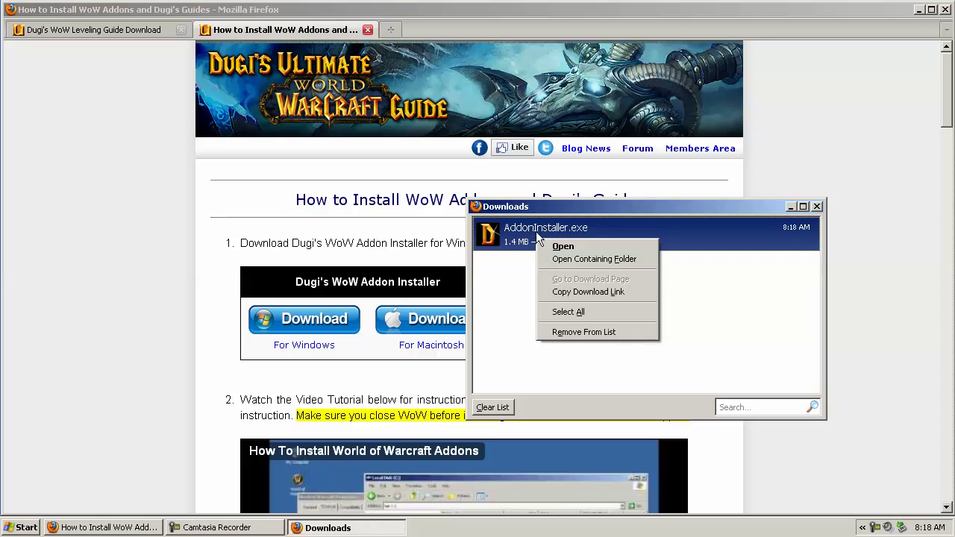
click(593, 259)
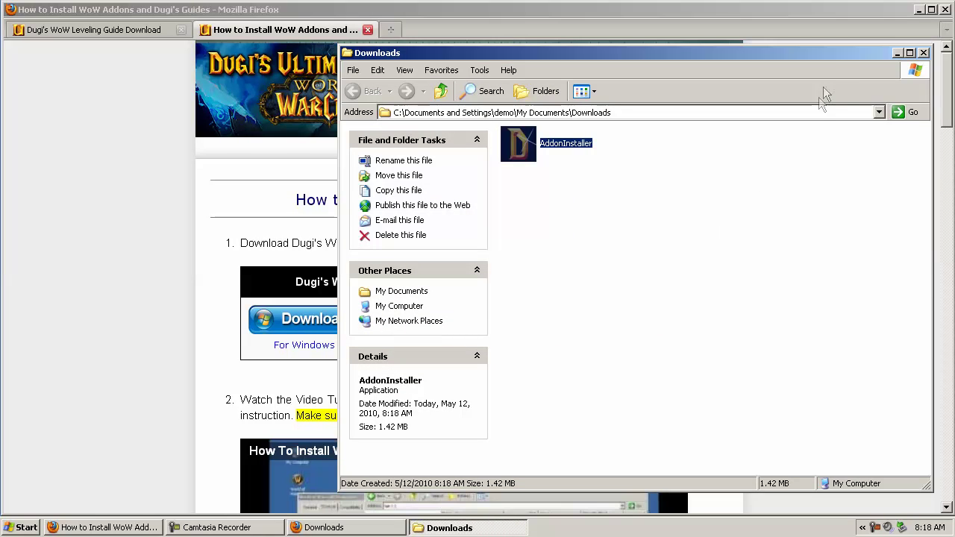
click(898, 53)
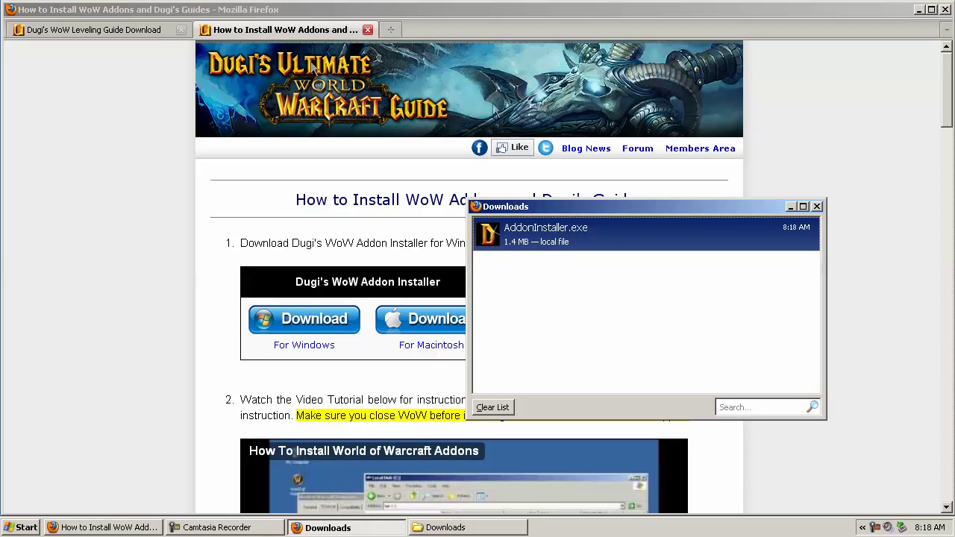
click(104, 30)
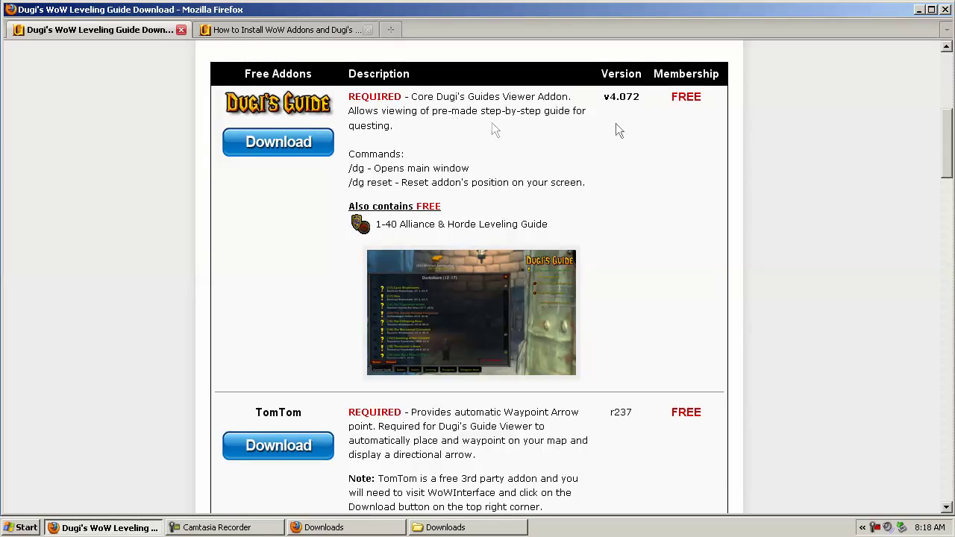
scroll(778, 99, up, 8)
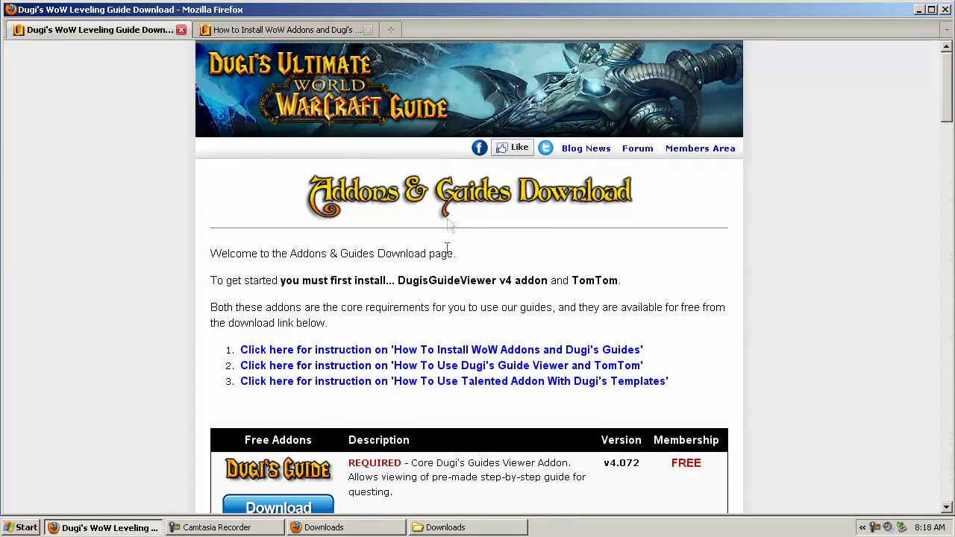
scroll(323, 209, down, 6)
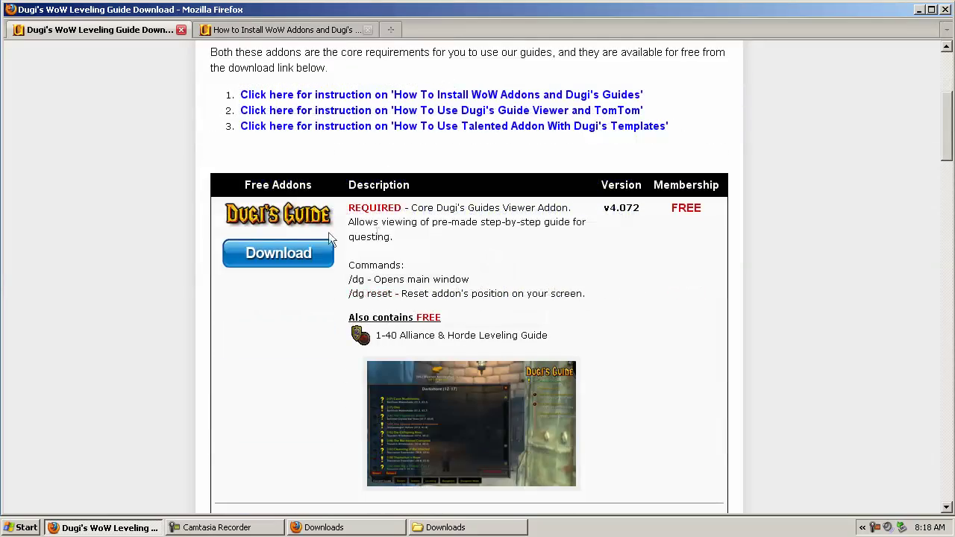
drag(947, 151, 946, 218)
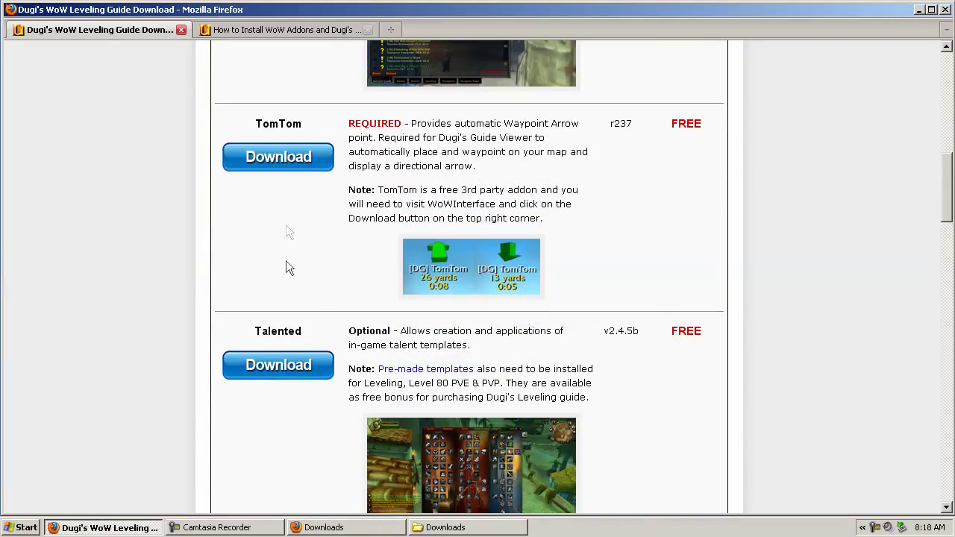
drag(951, 200, 946, 289)
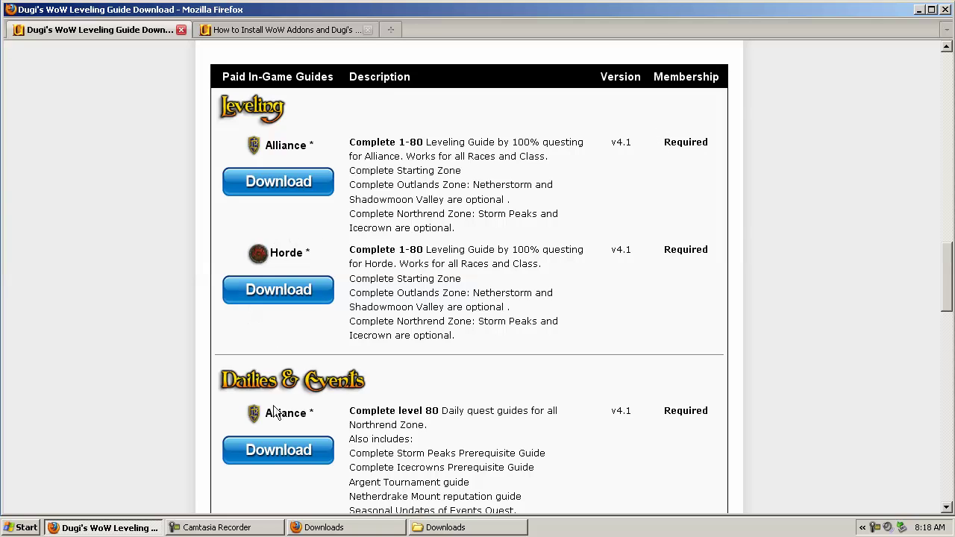
drag(949, 281, 949, 174)
click(323, 146)
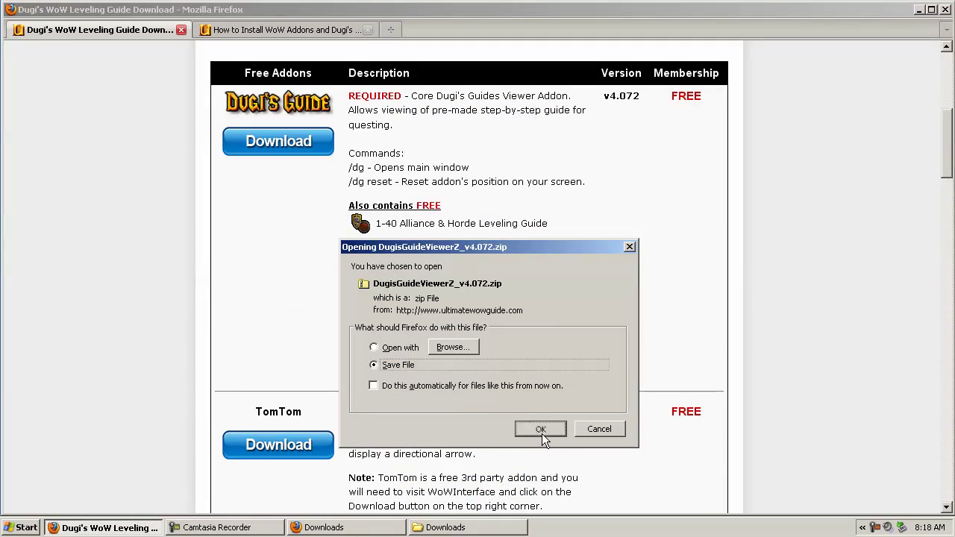
- Save DugisGuideViewerZ_v4.072.zip and the latest TomTom zip from WoWInterface
click(540, 429)
click(357, 528)
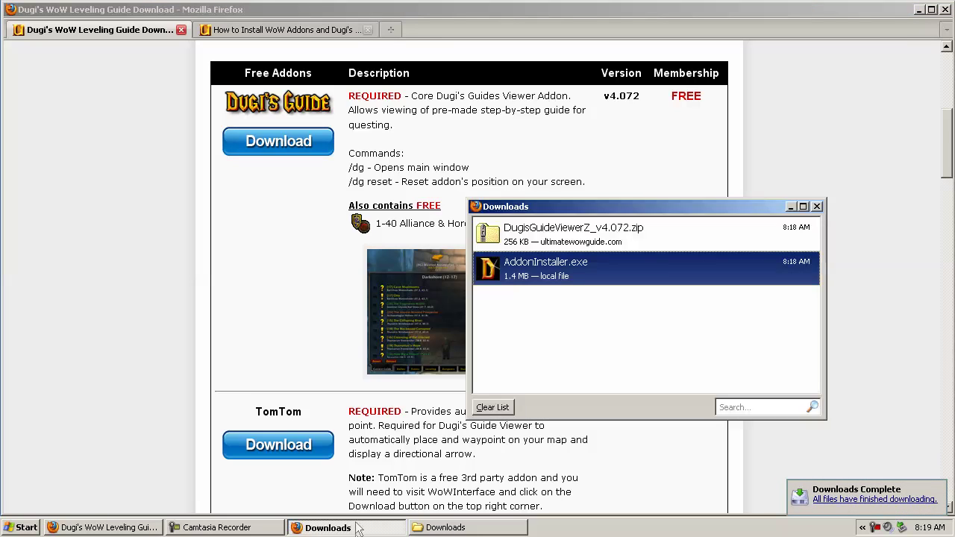
click(290, 446)
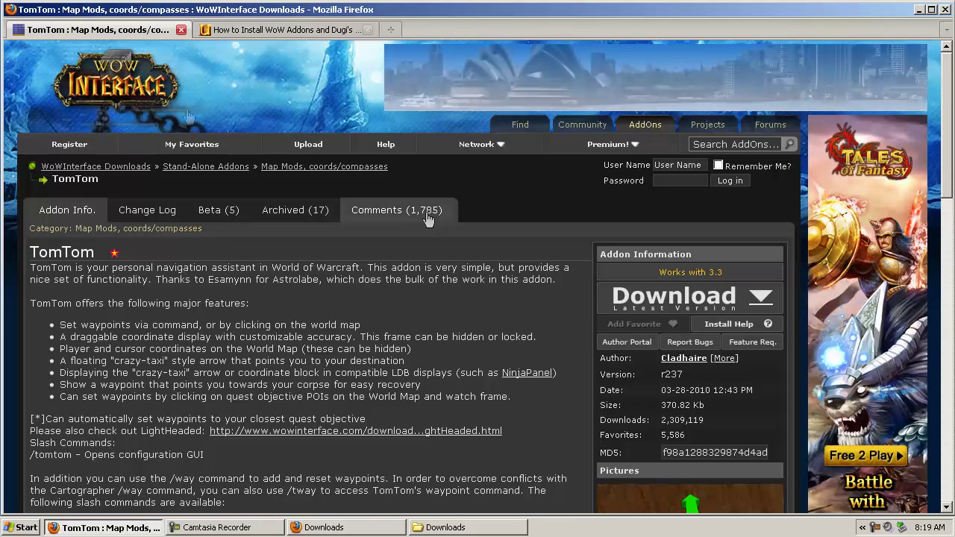
click(680, 306)
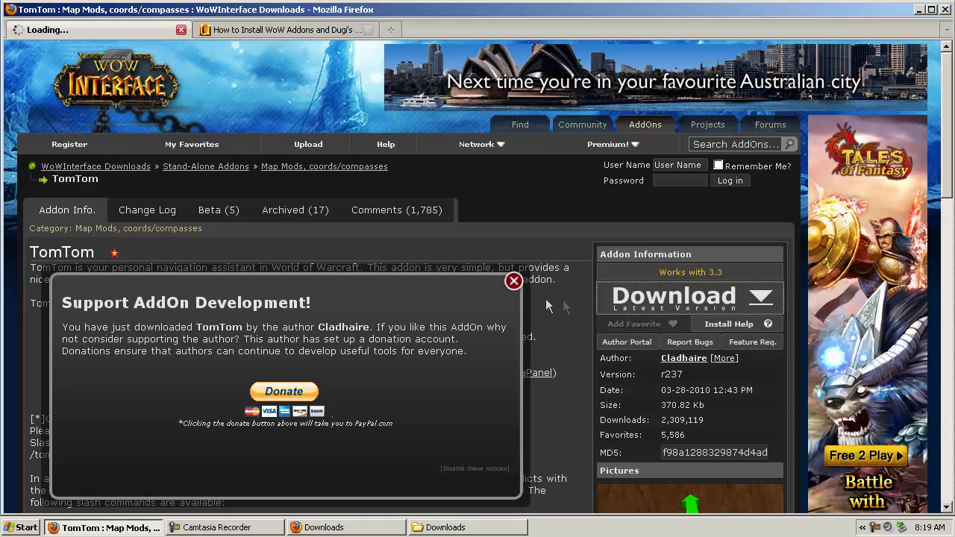
click(538, 428)
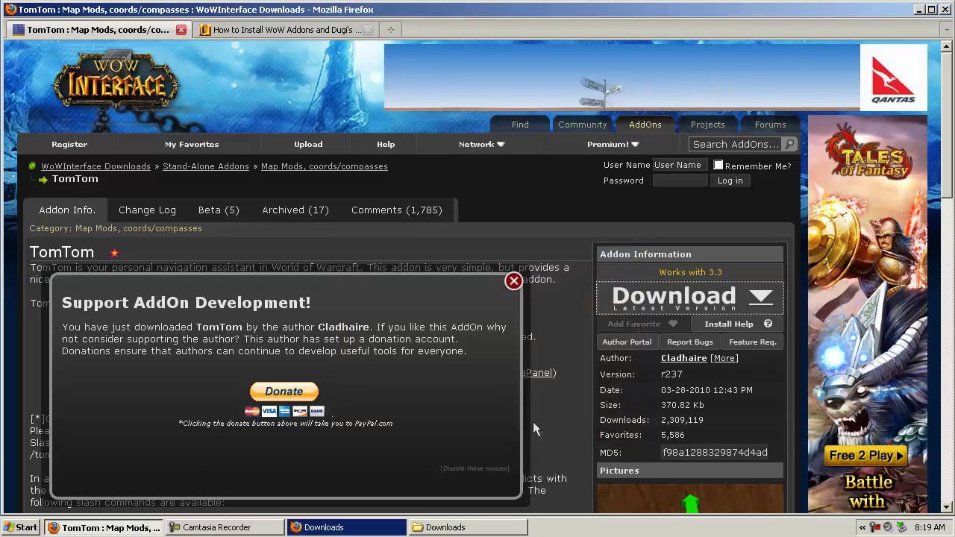
- Dismiss the donation notice and go back to Dugi's addon download page
click(513, 281)
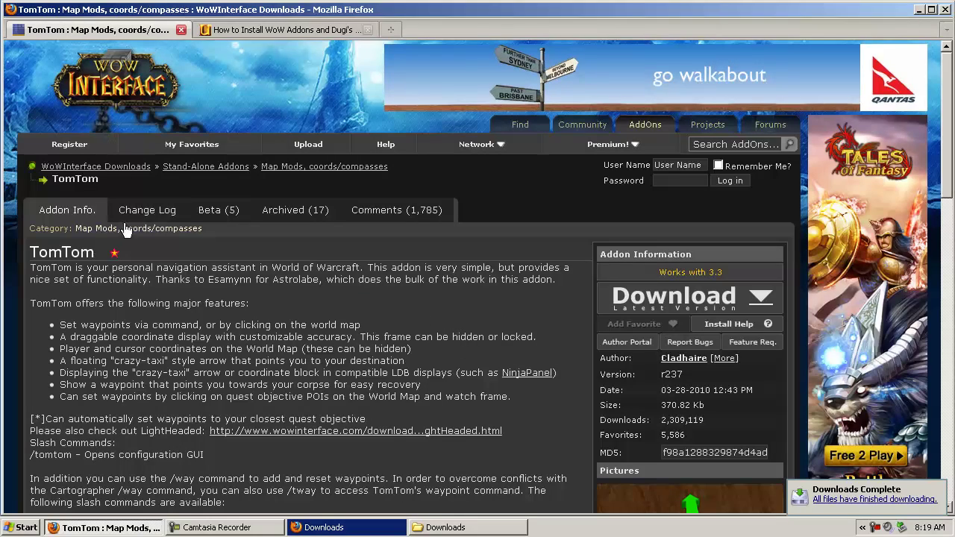
right_click(160, 259)
click(185, 273)
- Save the Talented, Alliance leveling guide and Horde leveling guide zips
scroll(303, 253, down, 10)
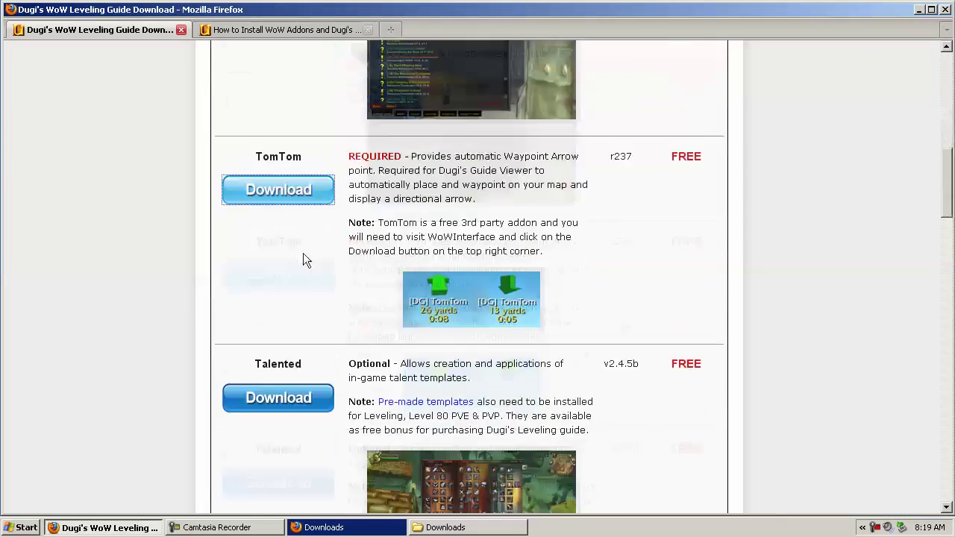
click(288, 149)
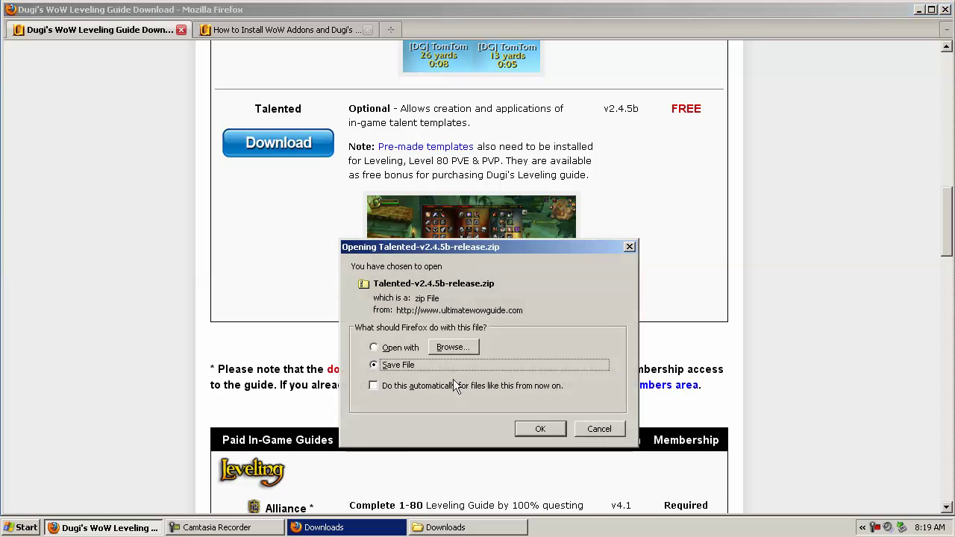
click(548, 423)
scroll(171, 325, down, 6)
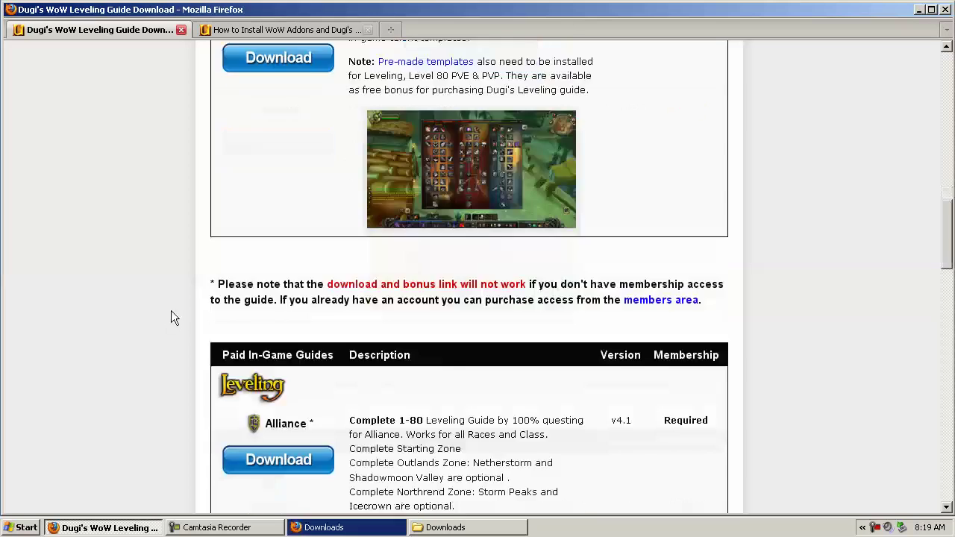
click(266, 300)
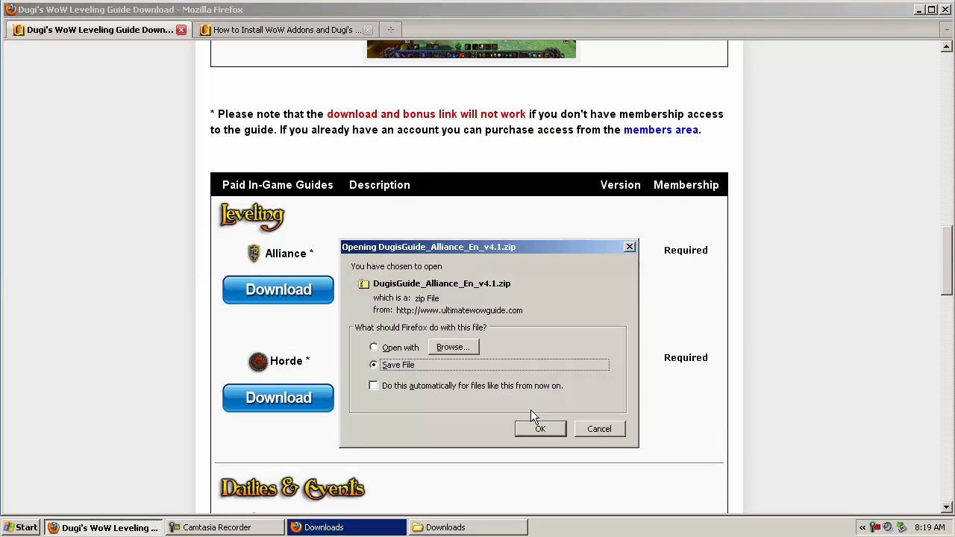
click(540, 431)
scroll(415, 316, down, 4)
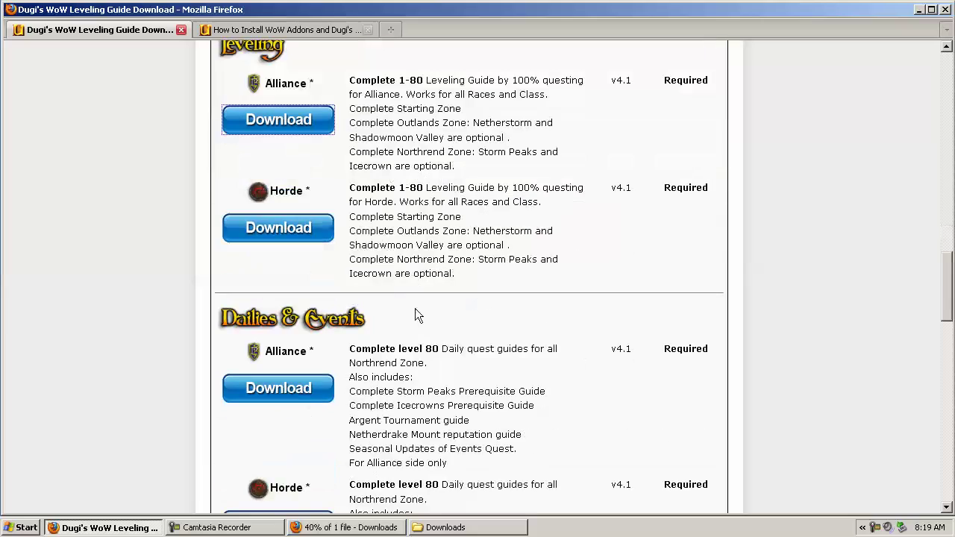
click(274, 224)
click(545, 430)
- Save the Alliance dailies/events and Horde dailies guide zips, then view finished downloads
scroll(448, 313, down, 3)
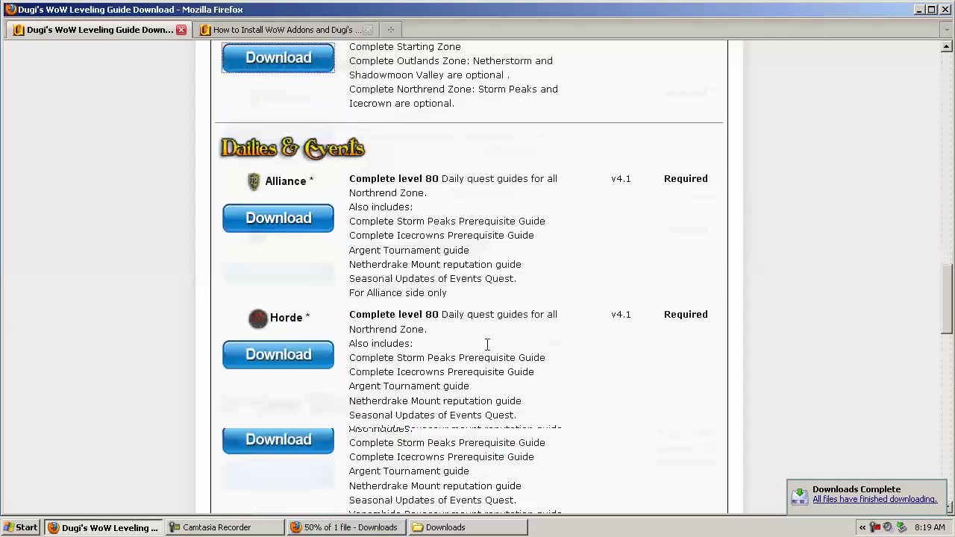
click(306, 134)
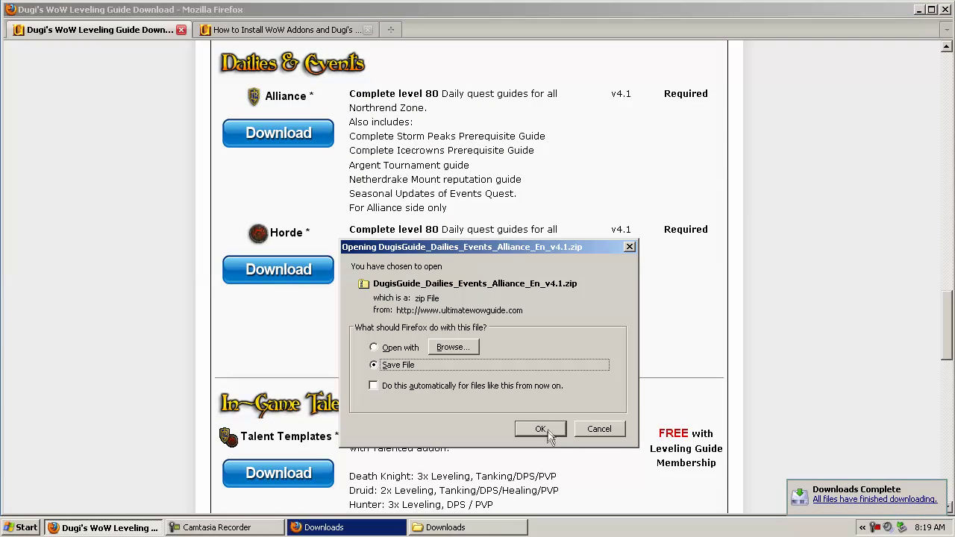
click(540, 430)
click(269, 277)
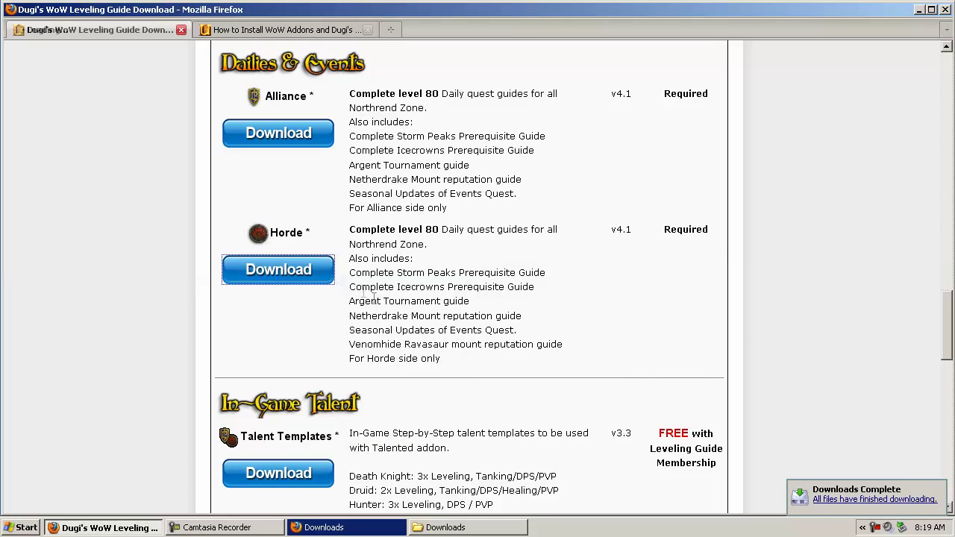
click(540, 429)
scroll(322, 231, down, 6)
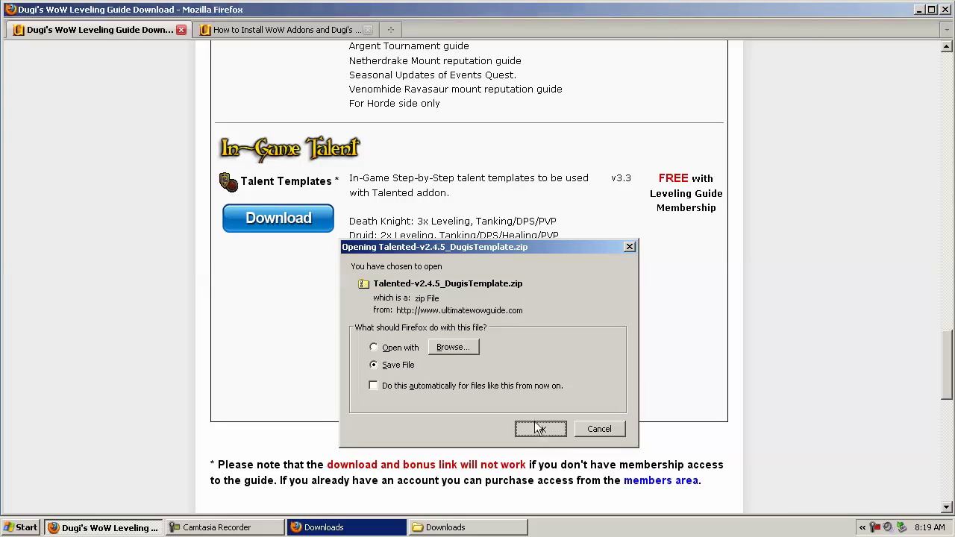
click(895, 506)
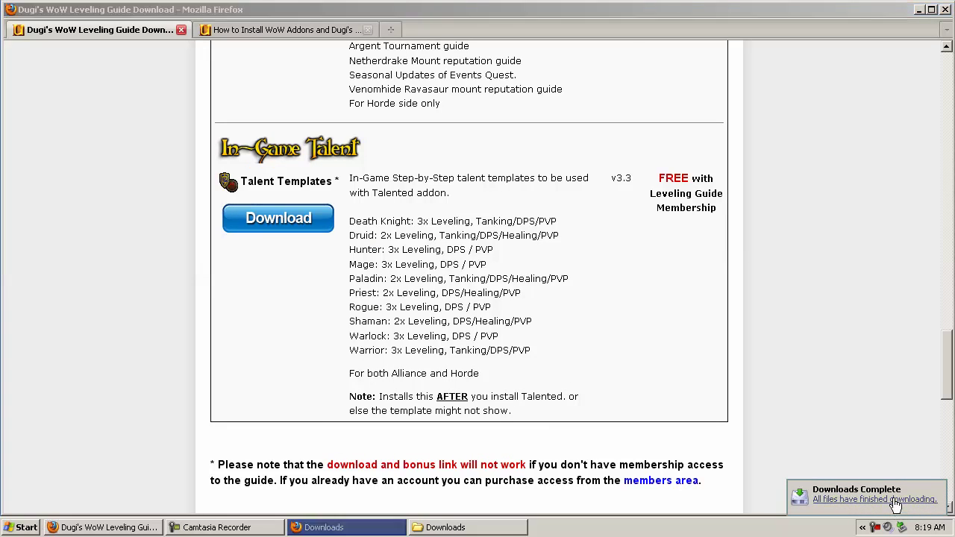
- Open the folder containing AddonInstaller from the downloads list and minimize Firefox
drag(641, 210, 626, 177)
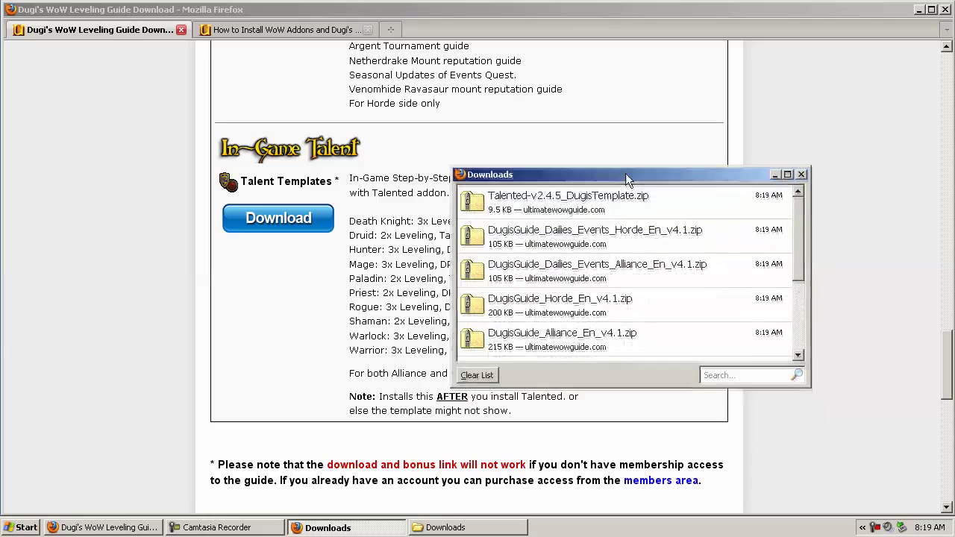
drag(798, 213, 757, 322)
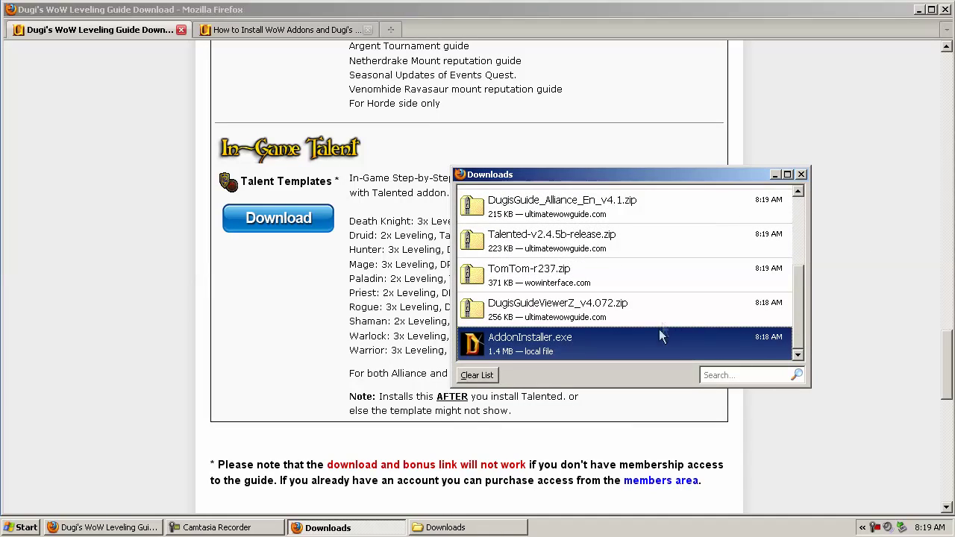
right_click(642, 348)
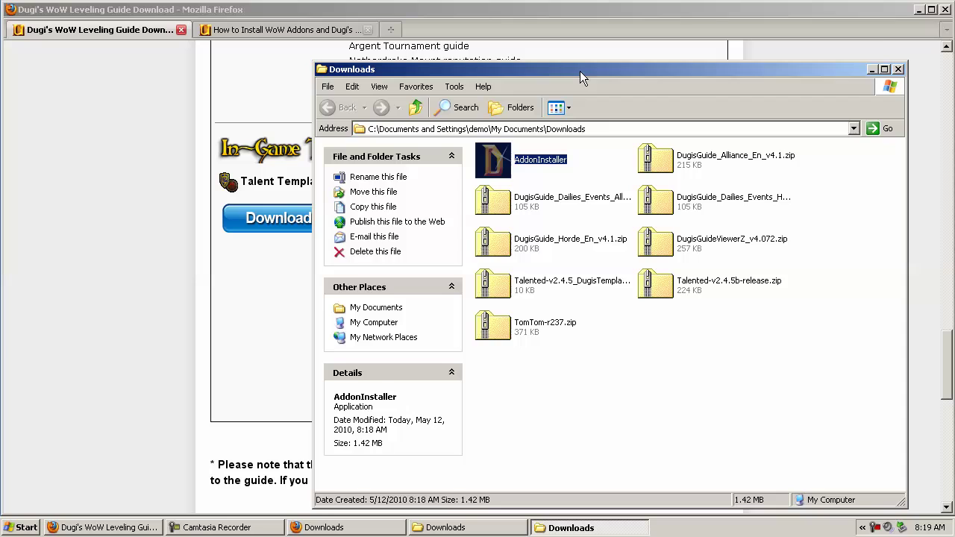
click(918, 10)
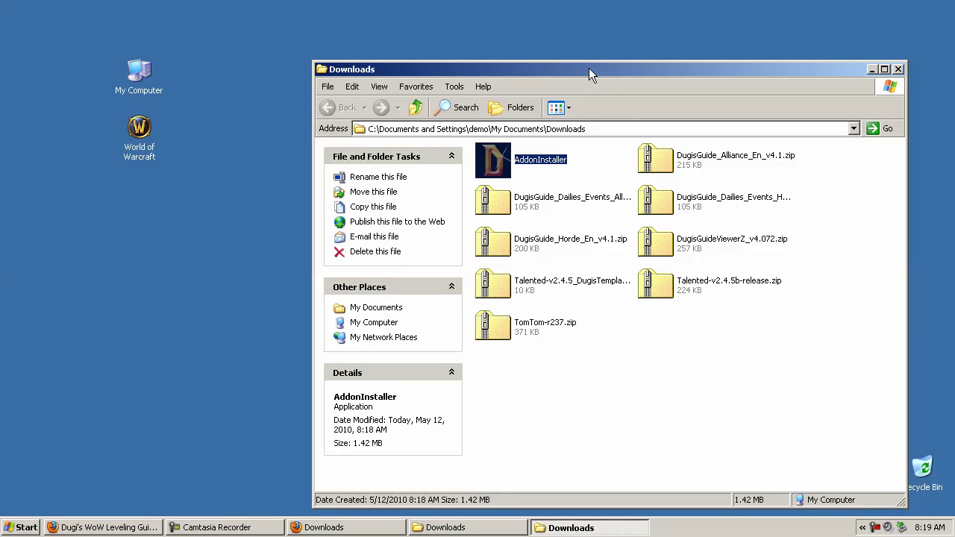
- Launch AddonInstaller from the Downloads folder and reposition the installer window
drag(588, 68, 618, 54)
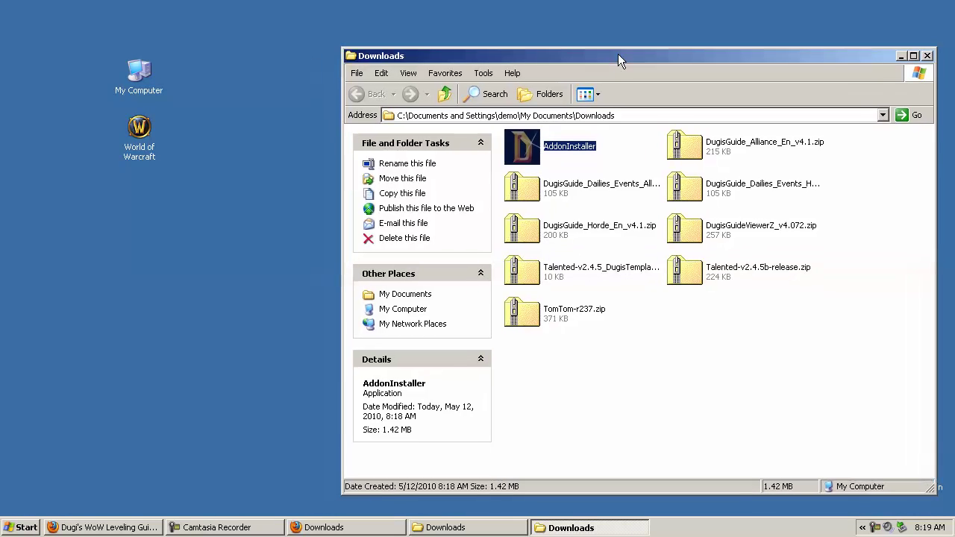
double_click(557, 146)
drag(458, 23, 486, 38)
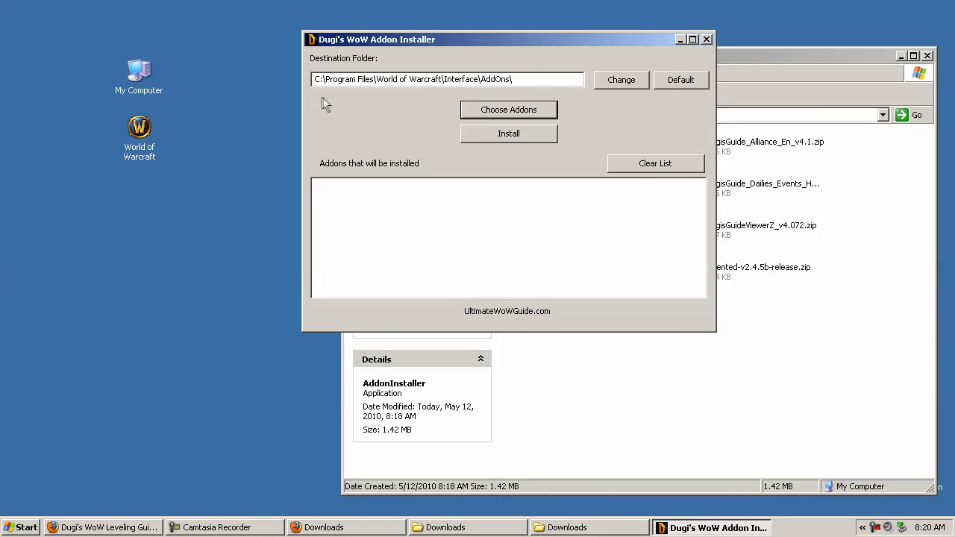
- Confirm the installer destination stays C:\Program Files\World of Warcraft\Interface\AddOns\
drag(315, 82, 502, 83)
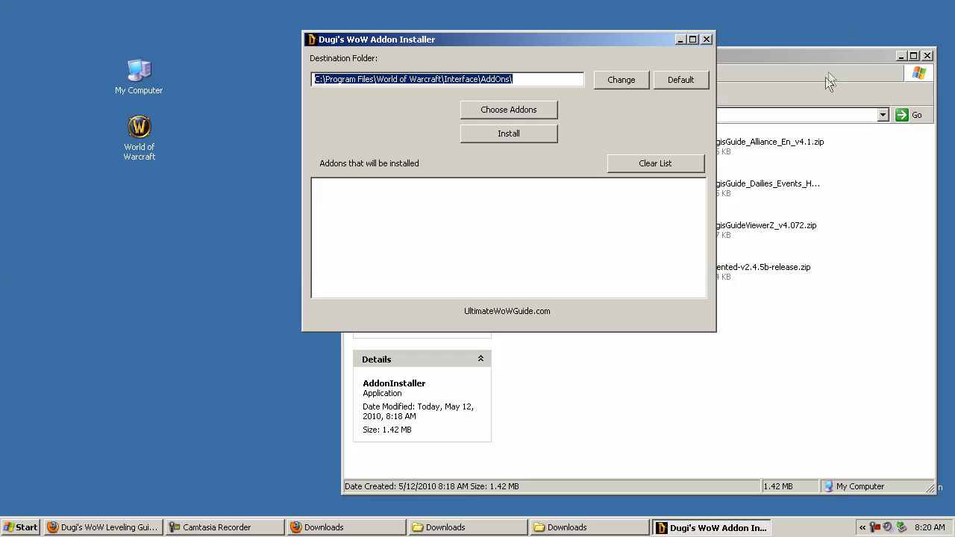
click(540, 80)
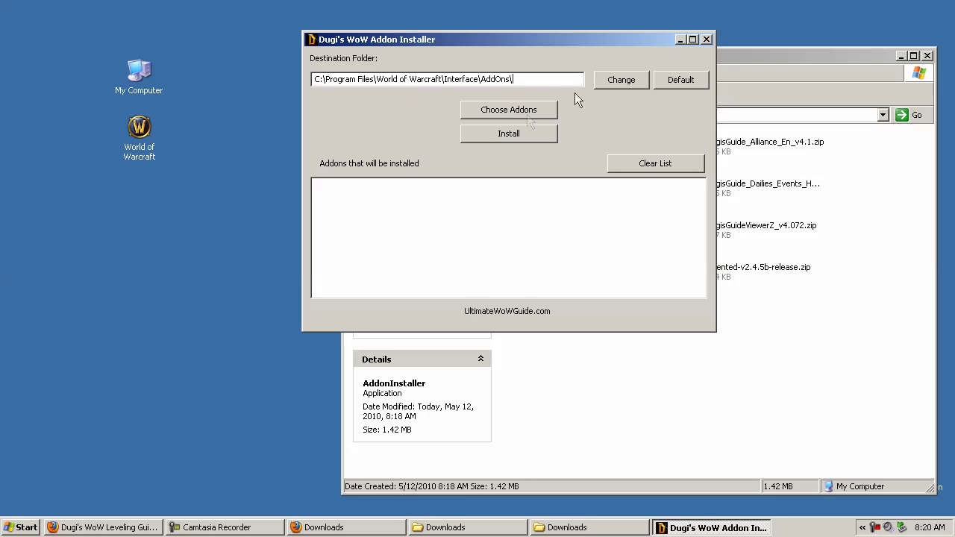
click(608, 83)
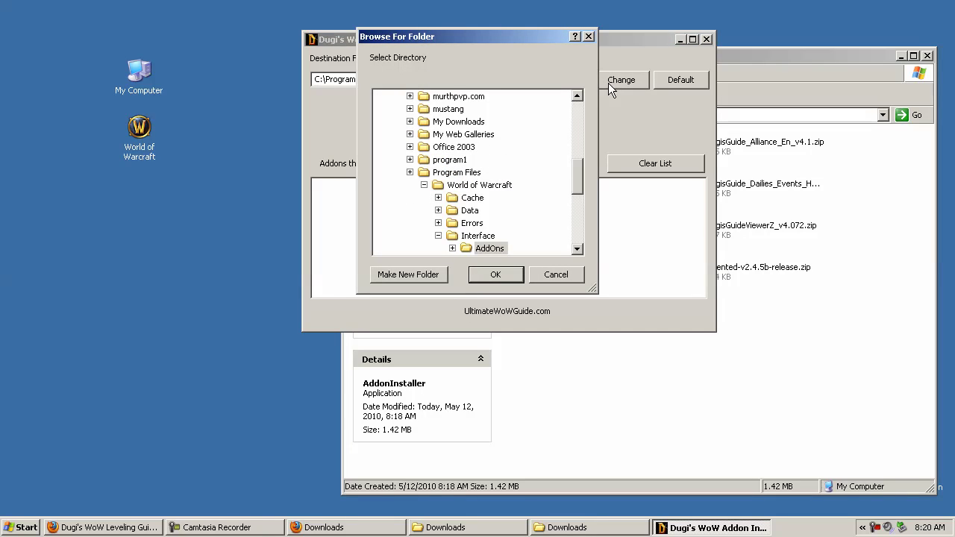
drag(576, 189, 575, 196)
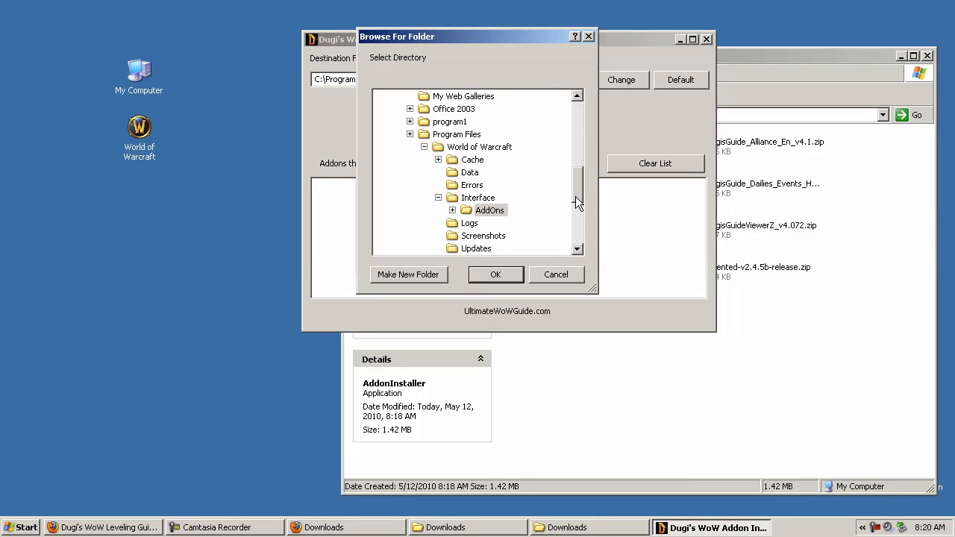
click(501, 276)
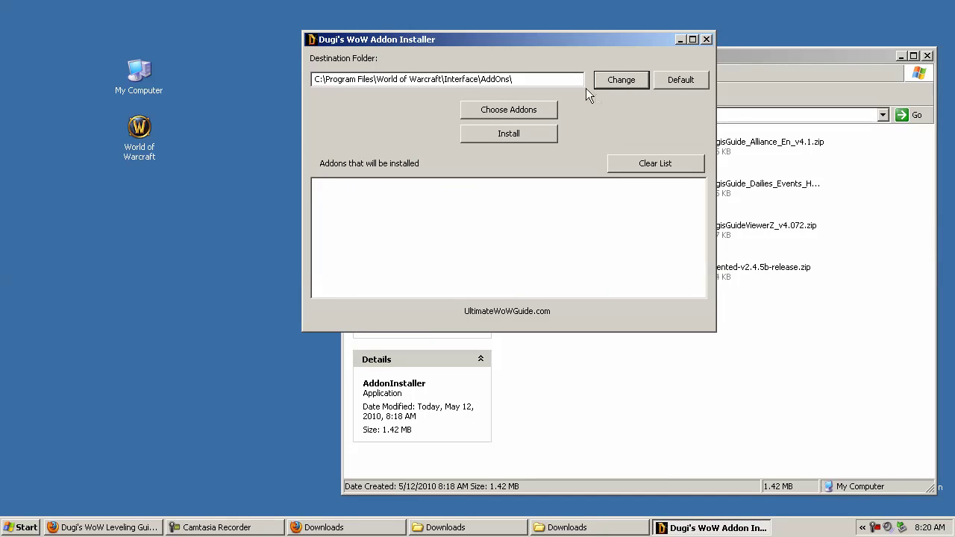
click(675, 82)
click(552, 80)
- Select the World of Warcraft desktop shortcut
click(137, 153)
double_click(155, 142)
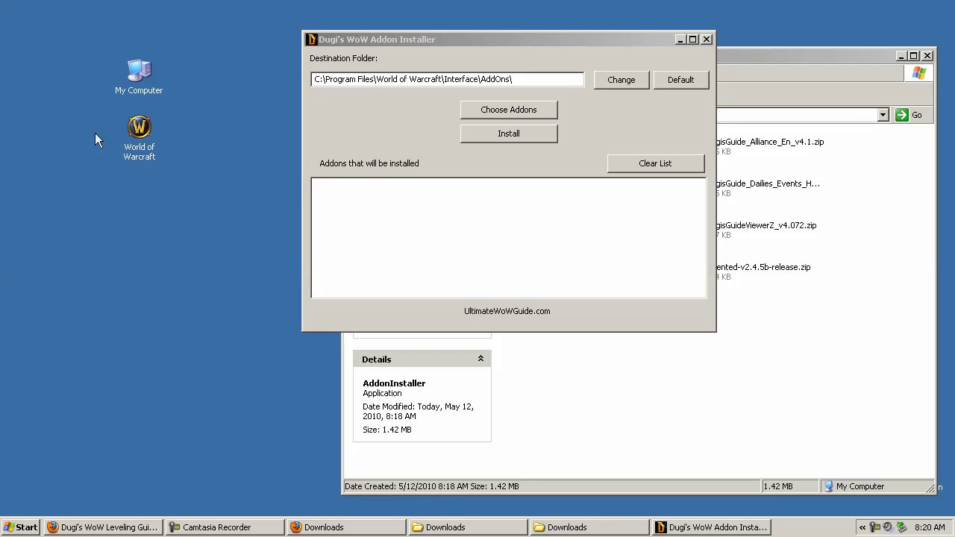
click(140, 148)
- Open the shortcut's Properties and inspect the target C:\Program Files\World of Warcraft\Launcher.exe
right_click(141, 149)
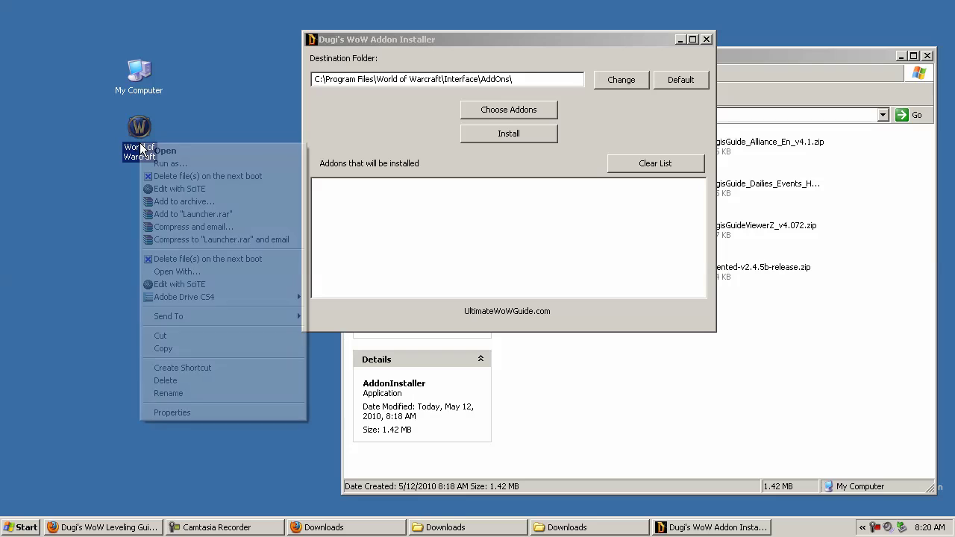
click(246, 413)
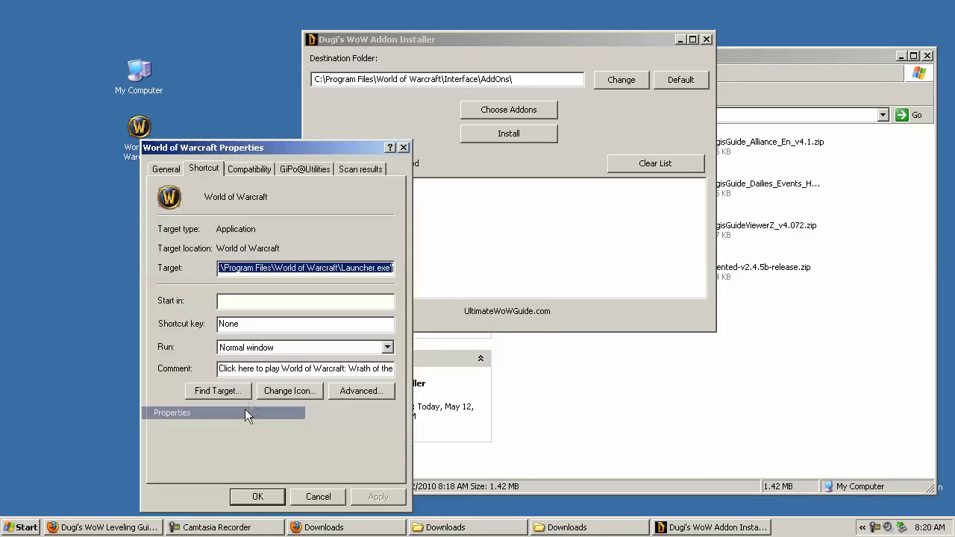
click(303, 269)
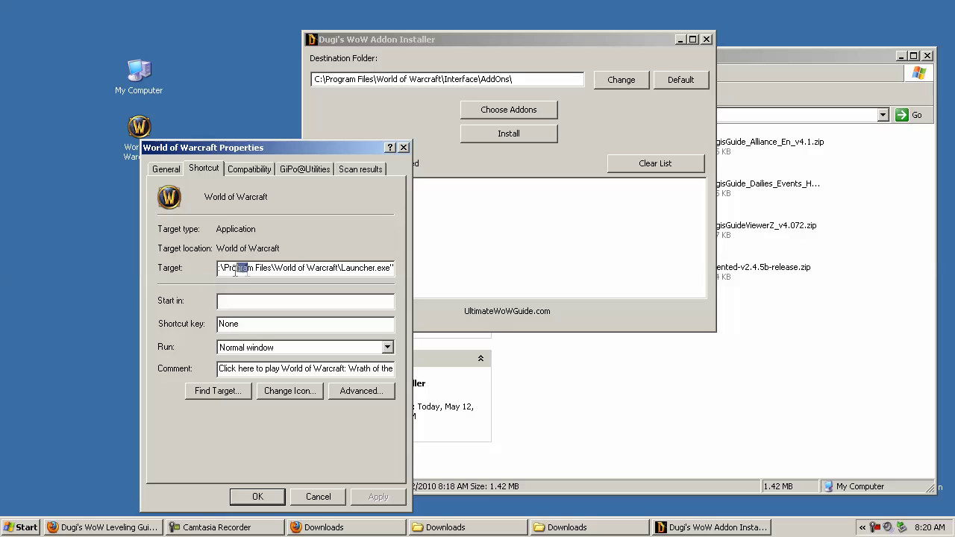
drag(236, 273, 166, 274)
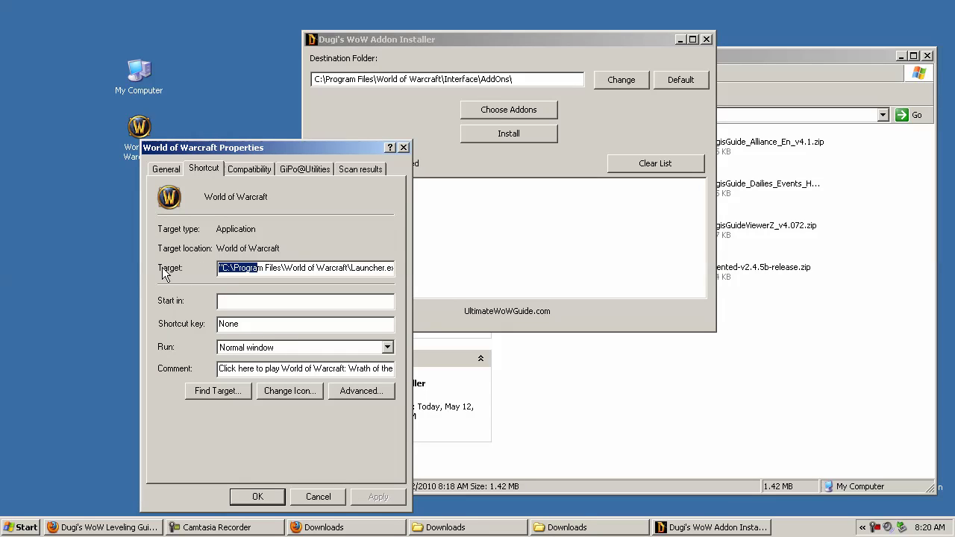
click(281, 264)
drag(225, 266, 323, 263)
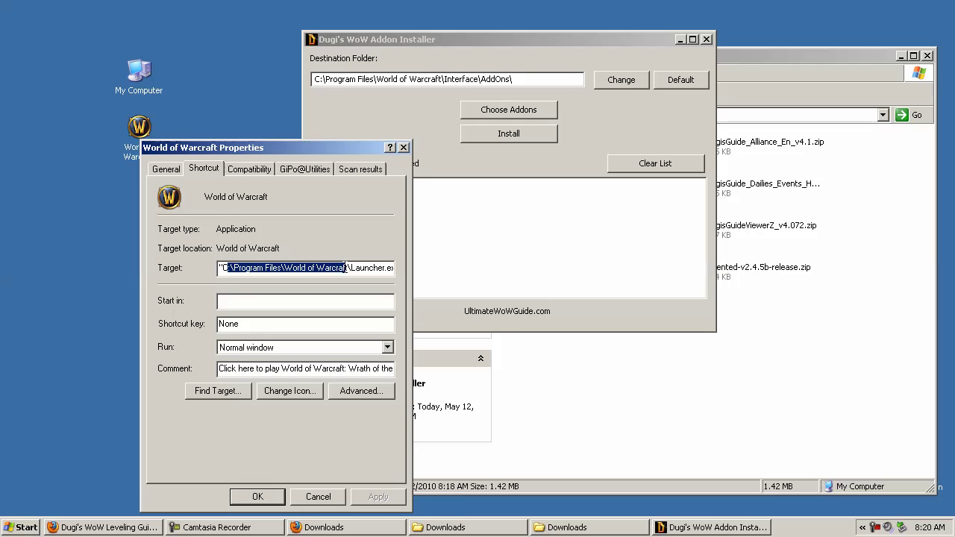
click(346, 270)
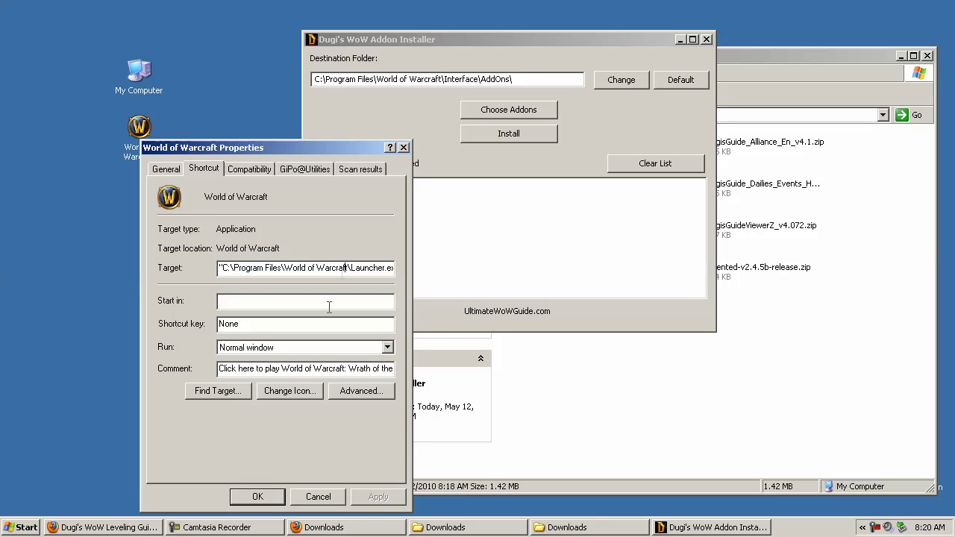
- Open the game folder, close the shortcut properties, and browse into Interface\AddOns
click(213, 393)
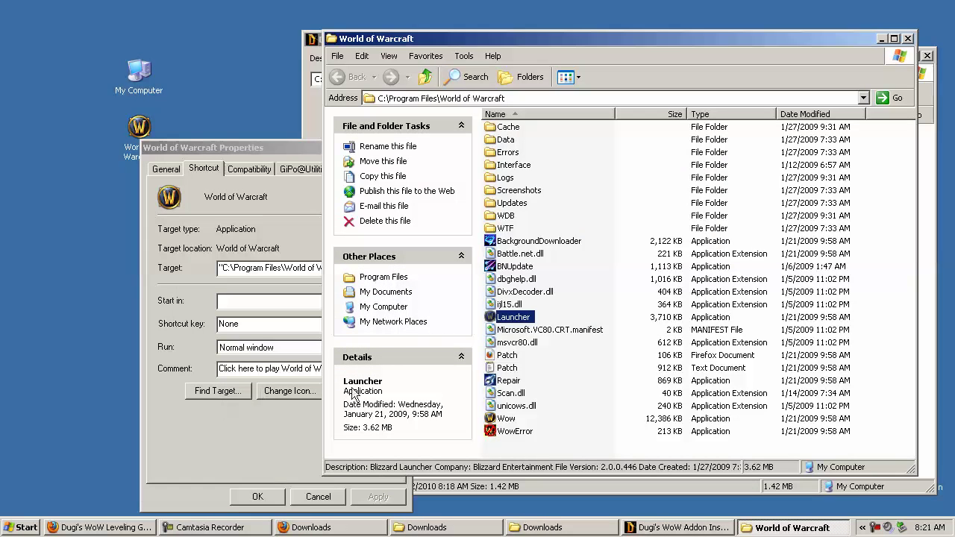
drag(526, 42, 524, 69)
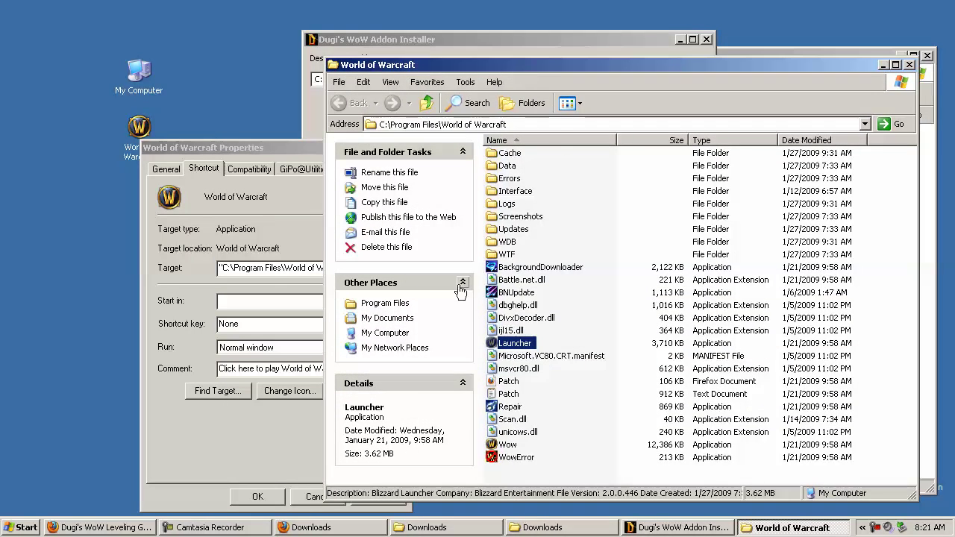
click(252, 215)
click(404, 148)
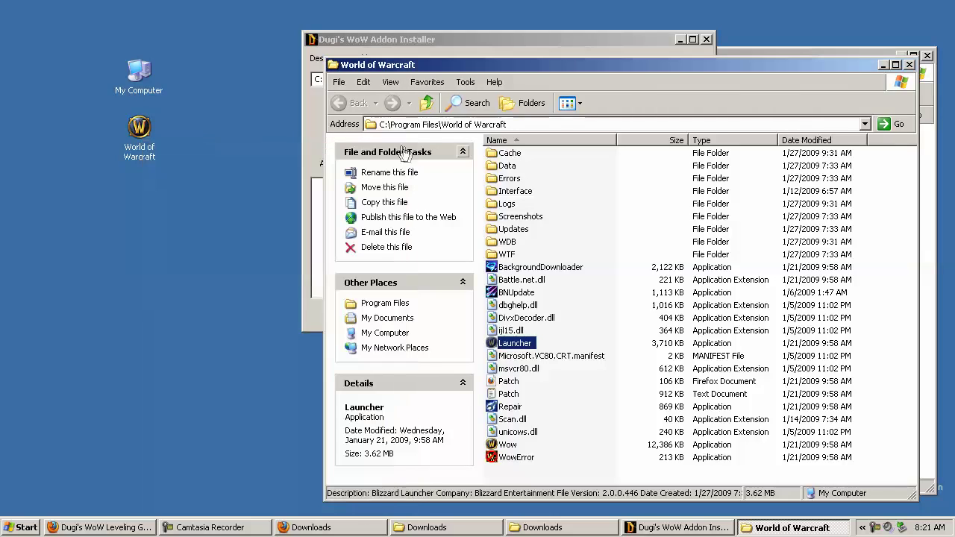
click(508, 125)
click(507, 125)
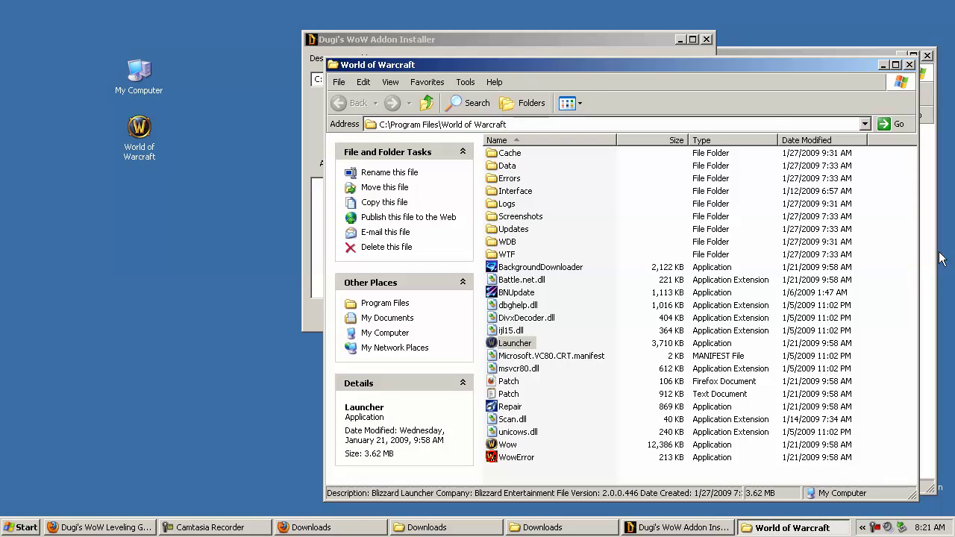
double_click(525, 194)
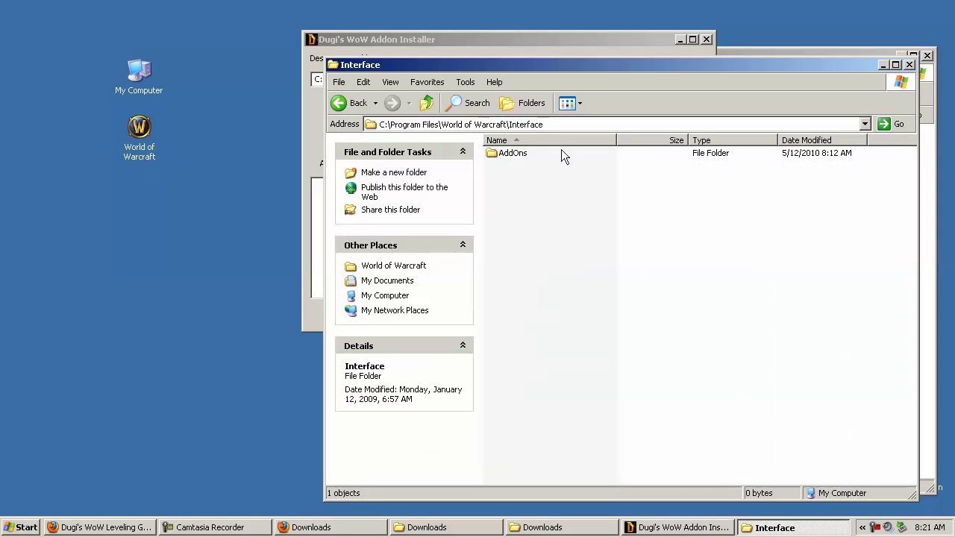
double_click(517, 156)
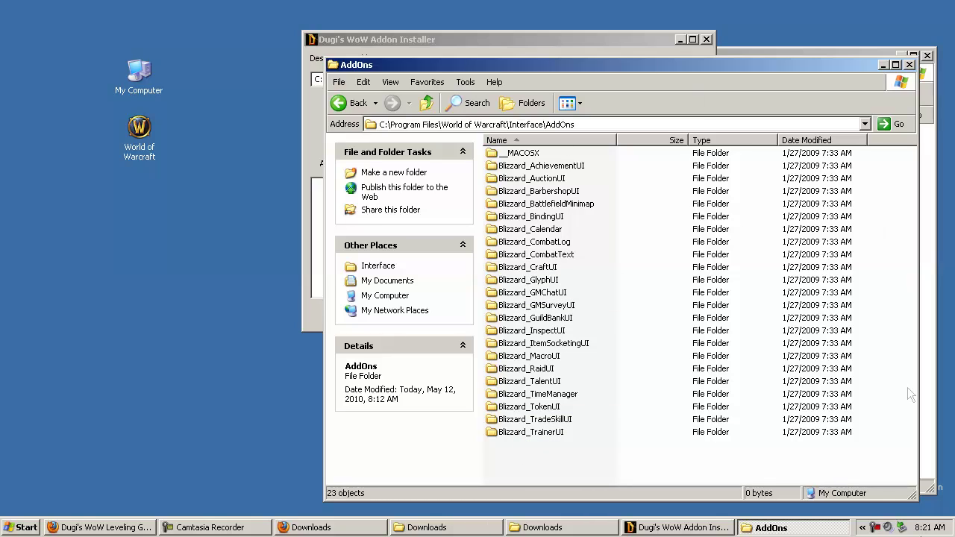
- Arrange the AddOns and installer windows and bring the Downloads folder forward
drag(695, 66, 714, 57)
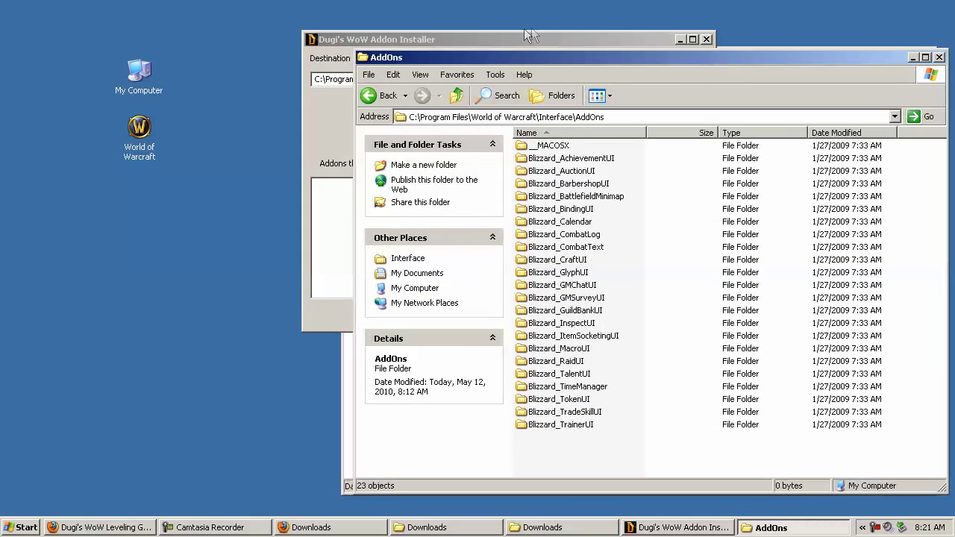
drag(511, 36, 244, 39)
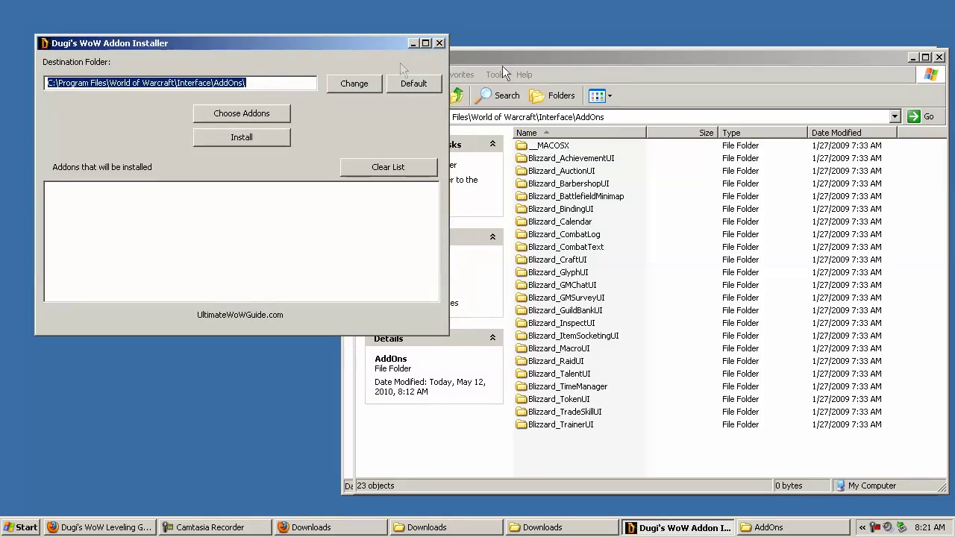
drag(608, 66, 652, 62)
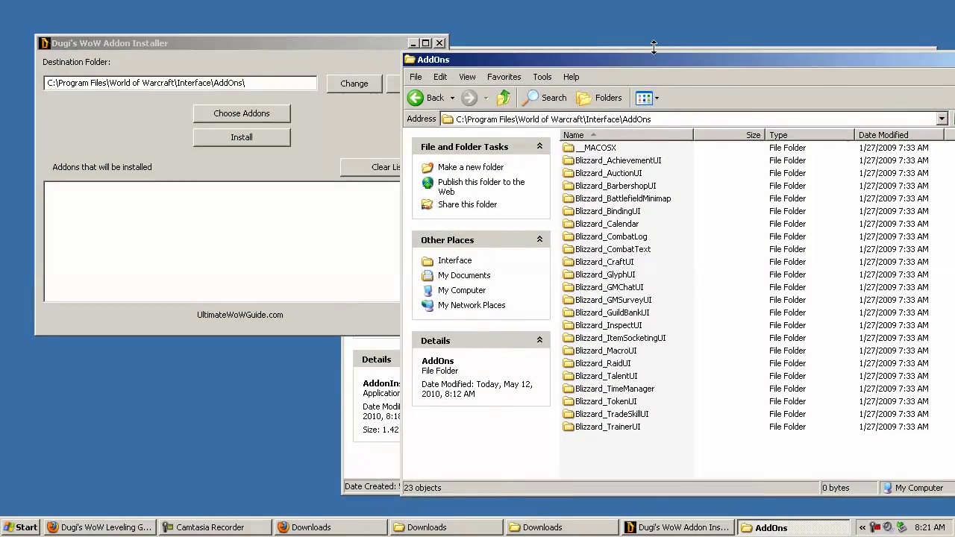
click(656, 48)
click(758, 266)
- Drag four downloaded zips onto the installer's list and narrow the Downloads window
click(757, 322)
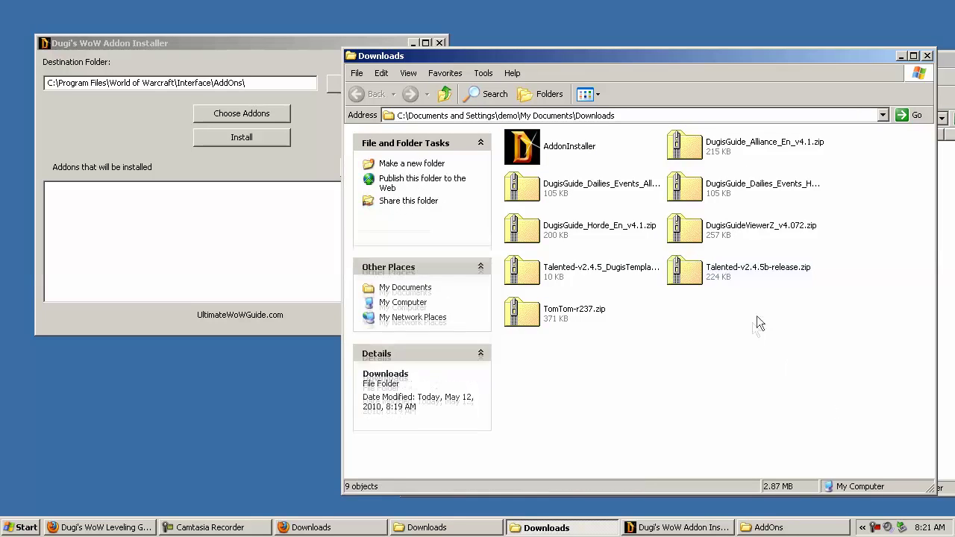
drag(790, 308, 690, 134)
drag(761, 186, 226, 224)
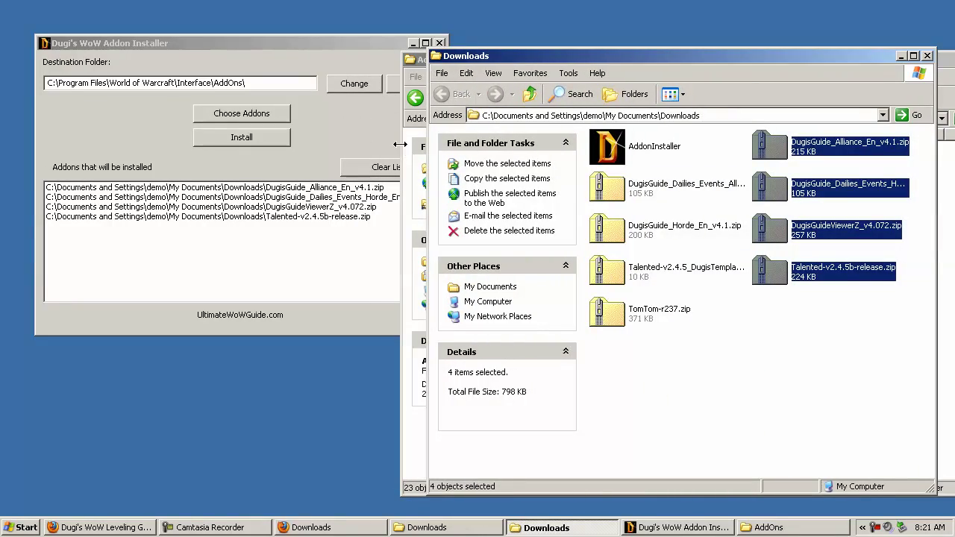
drag(400, 144, 431, 143)
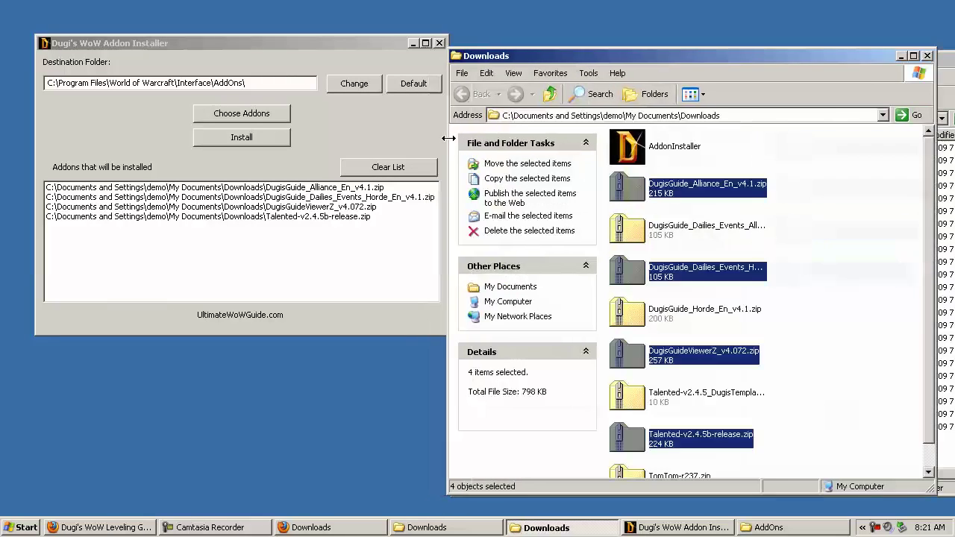
drag(449, 138, 454, 138)
- Select all eight zips, clear the duplicate entries, and drag them into the install list
click(821, 202)
key(d)
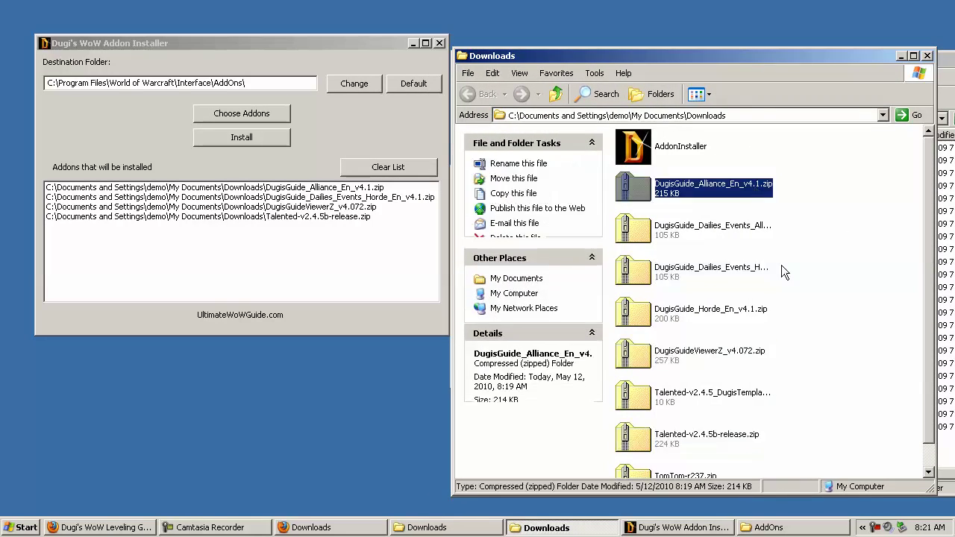
scroll(784, 313, down, 1)
shift+click(685, 451)
drag(709, 328, 374, 249)
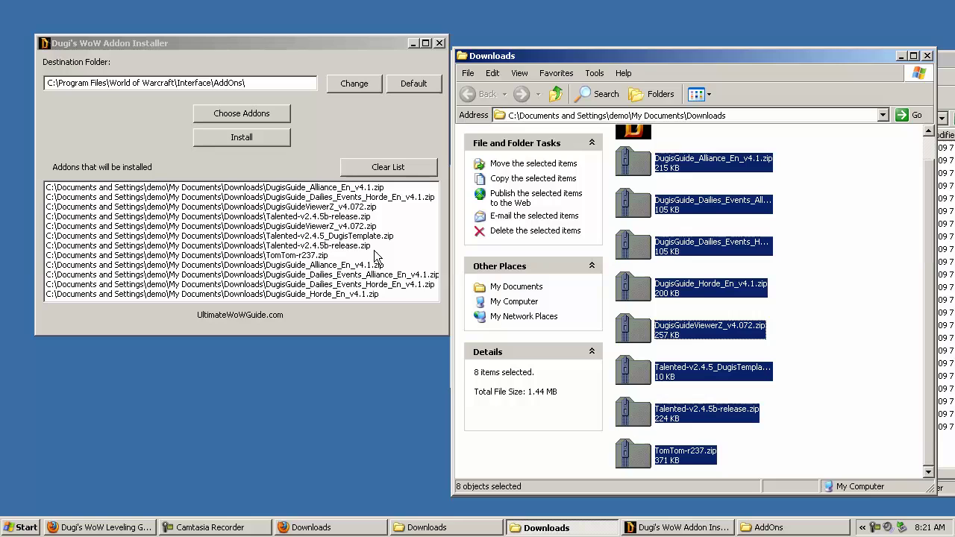
click(382, 164)
drag(711, 172, 349, 216)
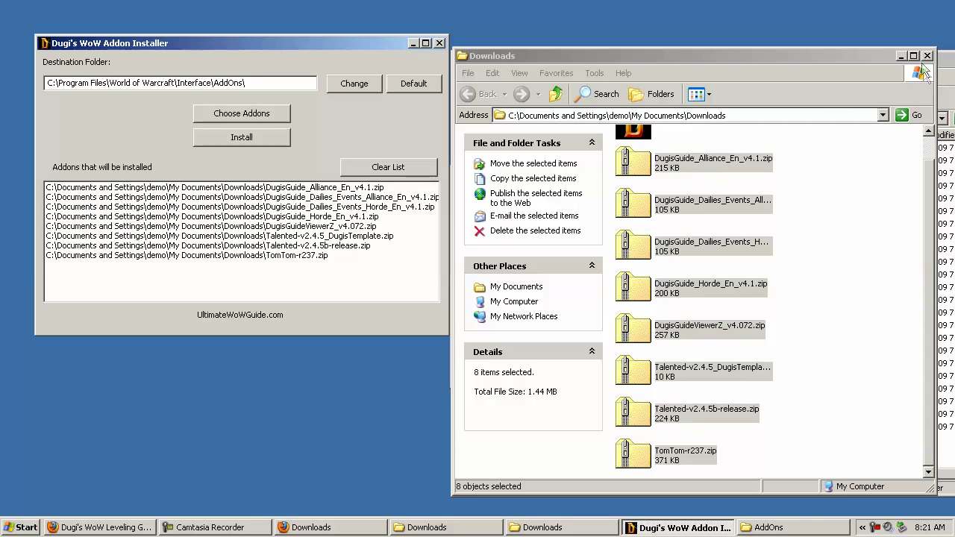
- Install all eight queued addon zips and find the new DugisGuideViewerZ folder in AddOns
click(926, 56)
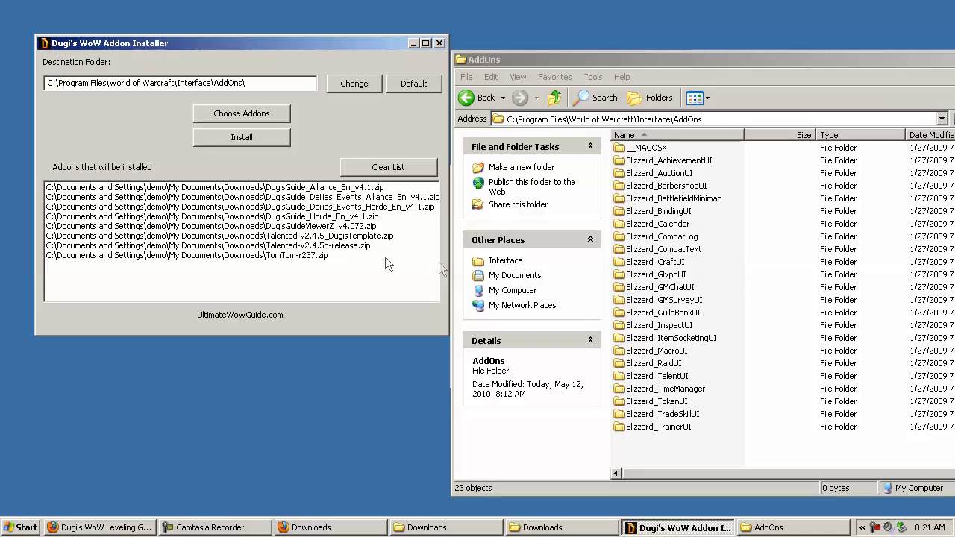
click(257, 136)
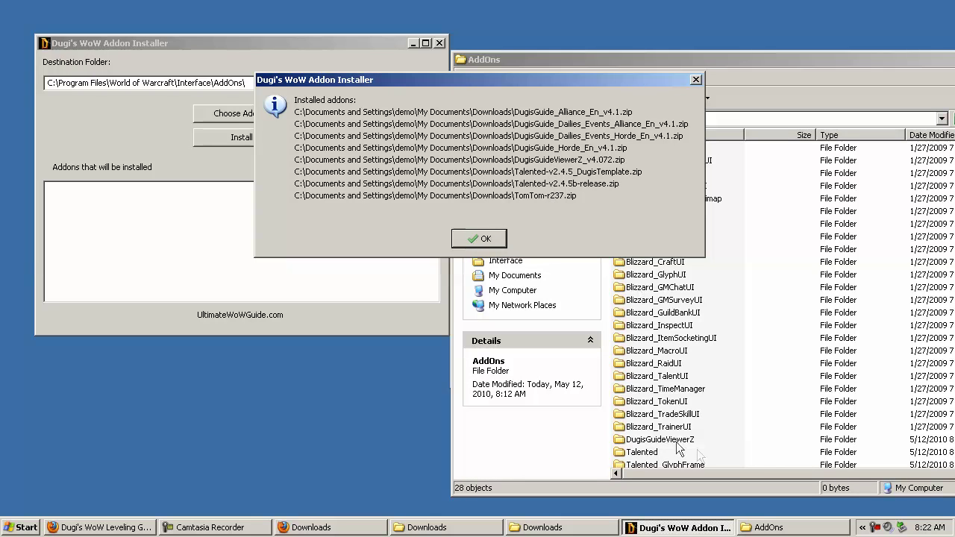
click(676, 442)
- Check the new Talented, Talented_GlyphFrame, Talented_SpecTabs and TomTom folders in AddOns
scroll(728, 418, down, 1)
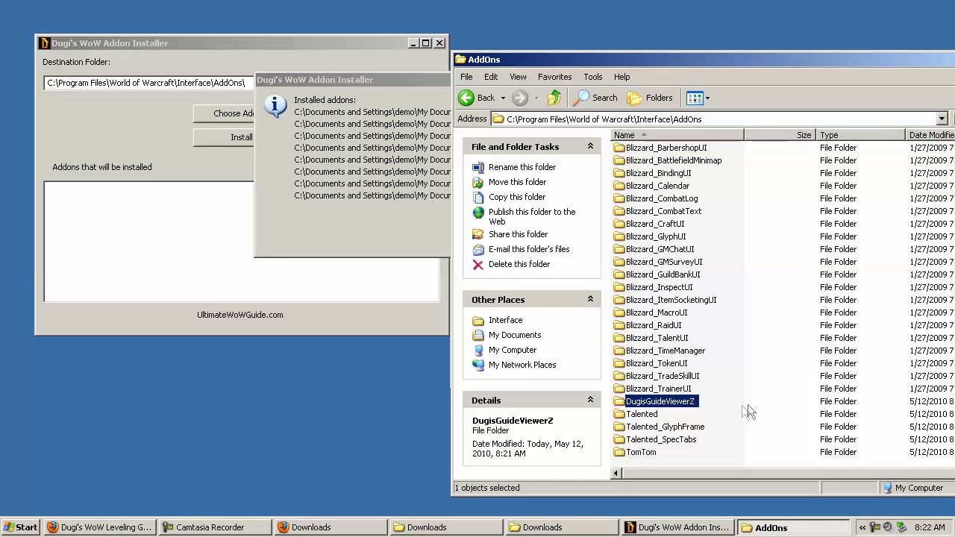
click(642, 414)
click(653, 428)
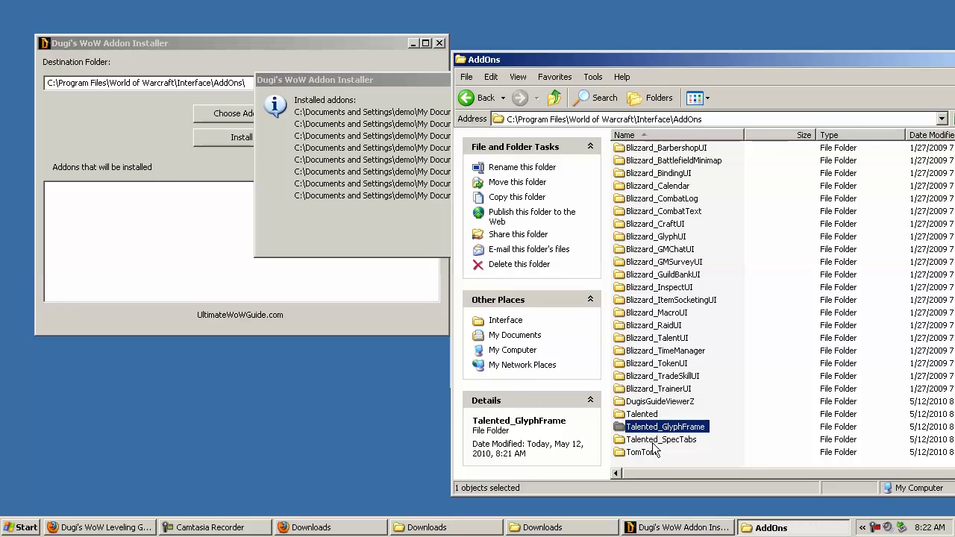
click(653, 440)
click(642, 453)
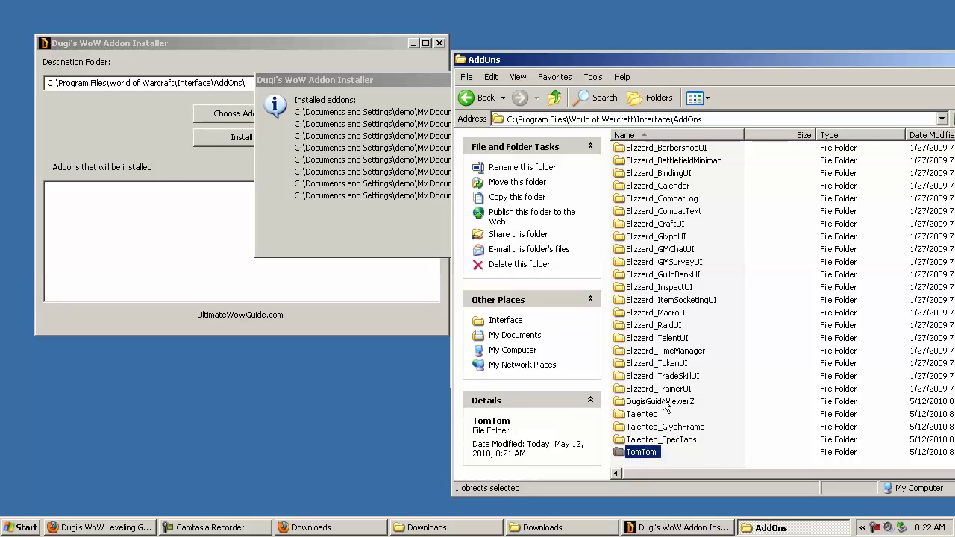
click(728, 122)
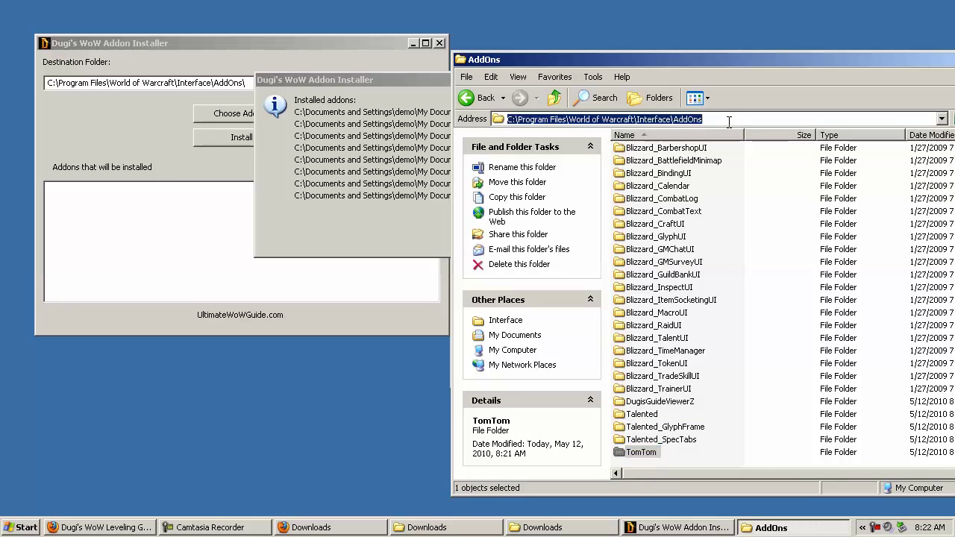
click(763, 251)
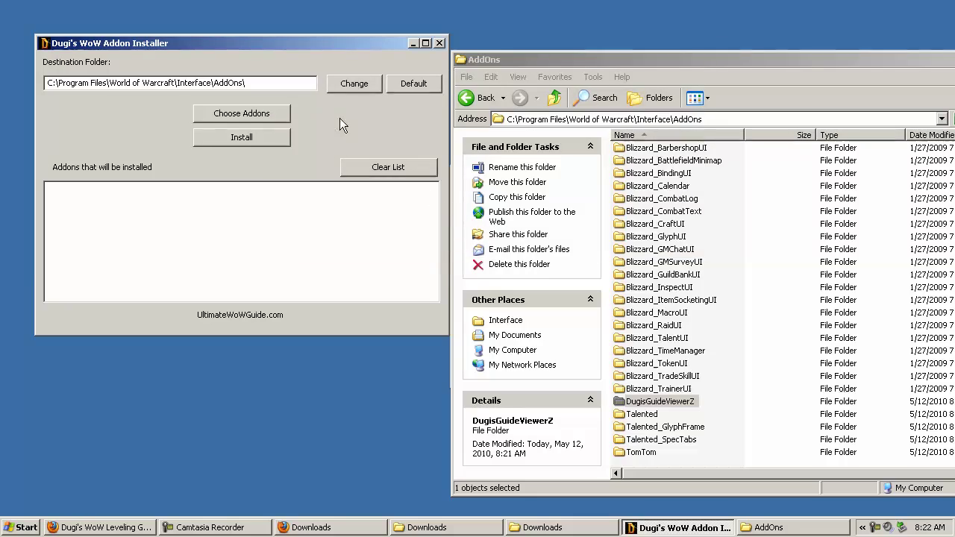
- Minimize the addon installer and move the AddOns window up and to the left
click(416, 42)
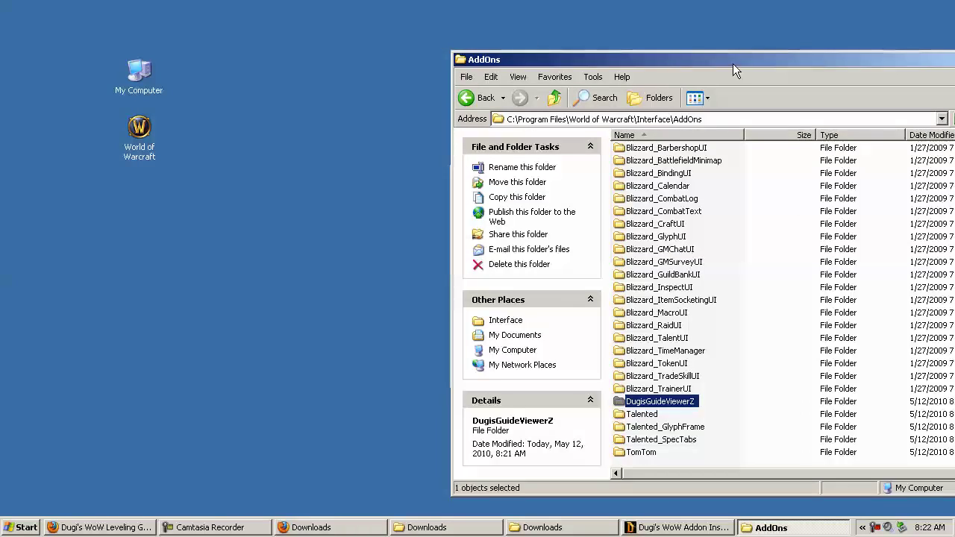
drag(732, 64, 561, 51)
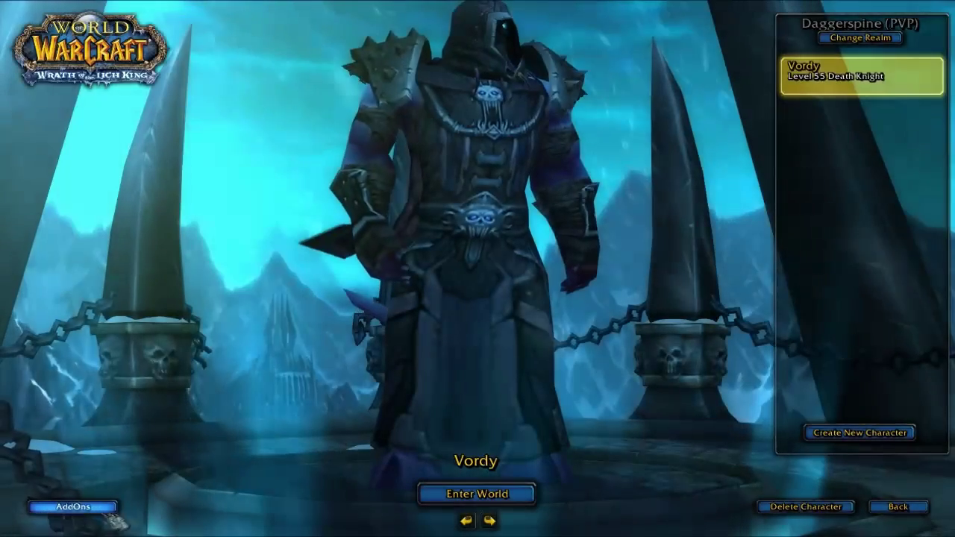
- Confirm Dugi's Guide Viewer, Talented and TomTom are ticked in the AddOn List, then Enter World
click(69, 507)
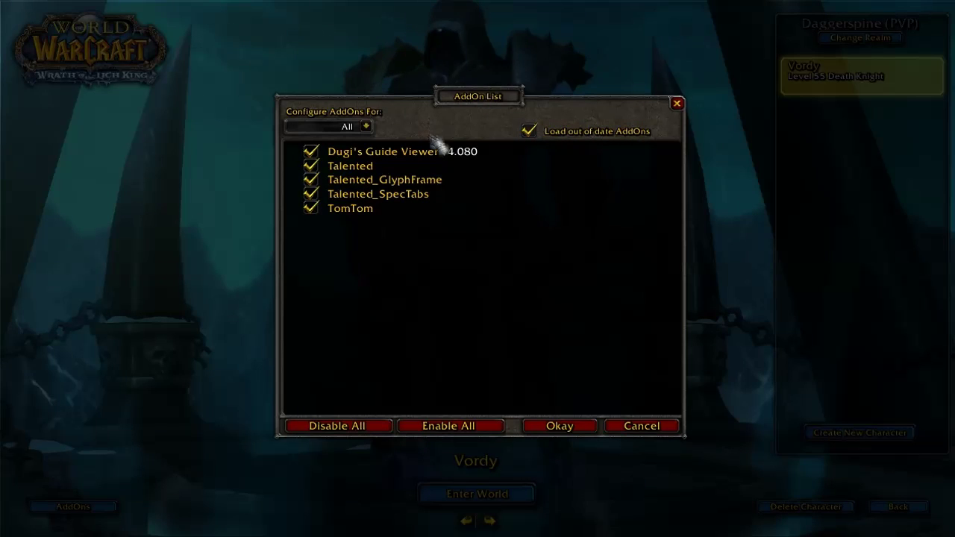
mouse_move(436, 159)
mouse_move(361, 175)
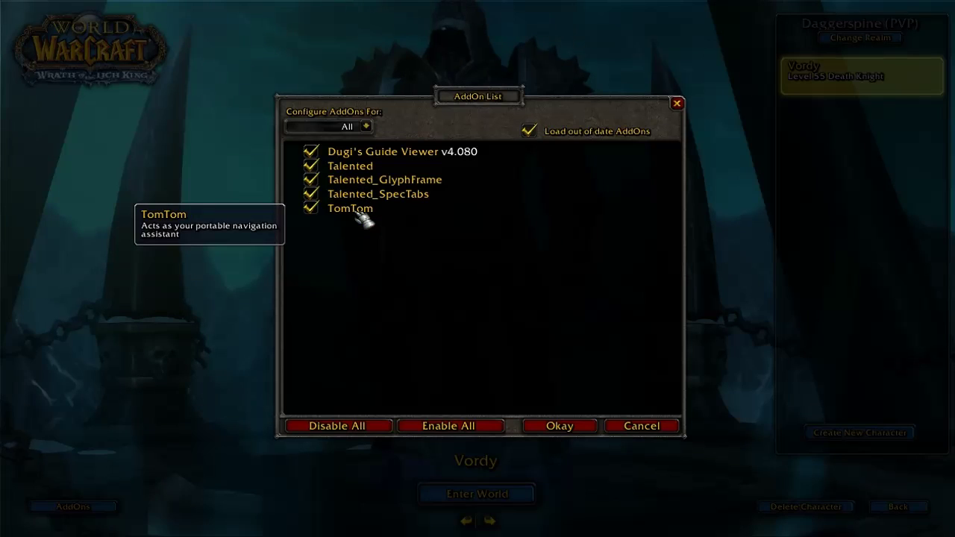
mouse_move(497, 162)
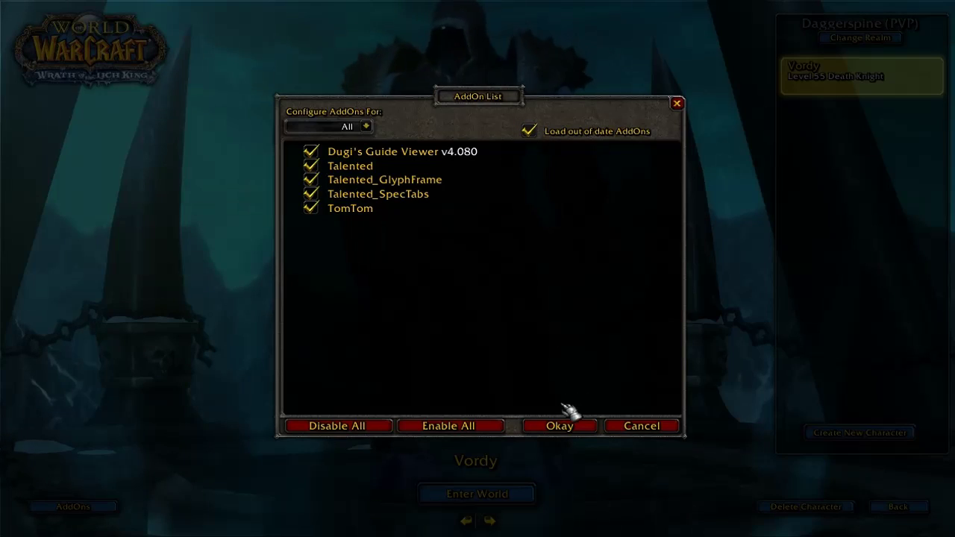
click(569, 427)
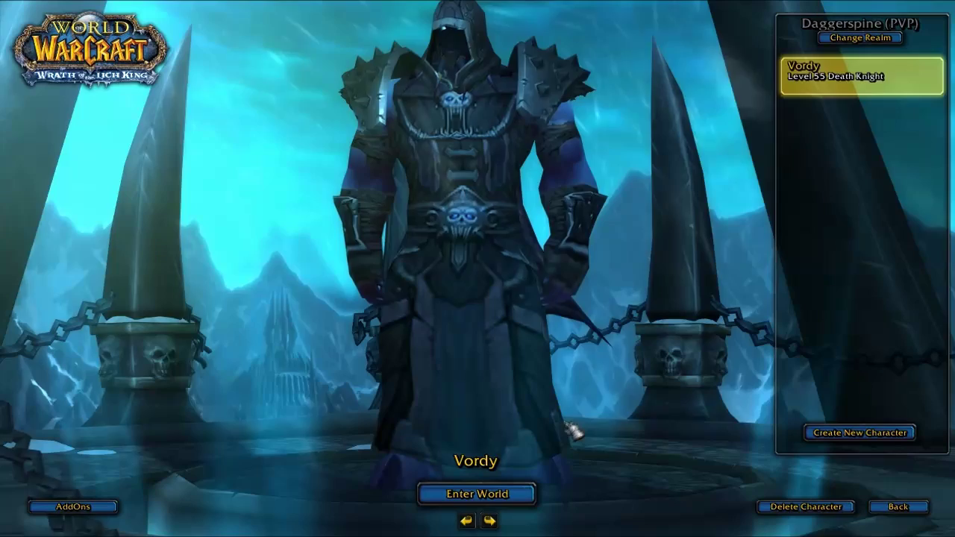
click(534, 497)
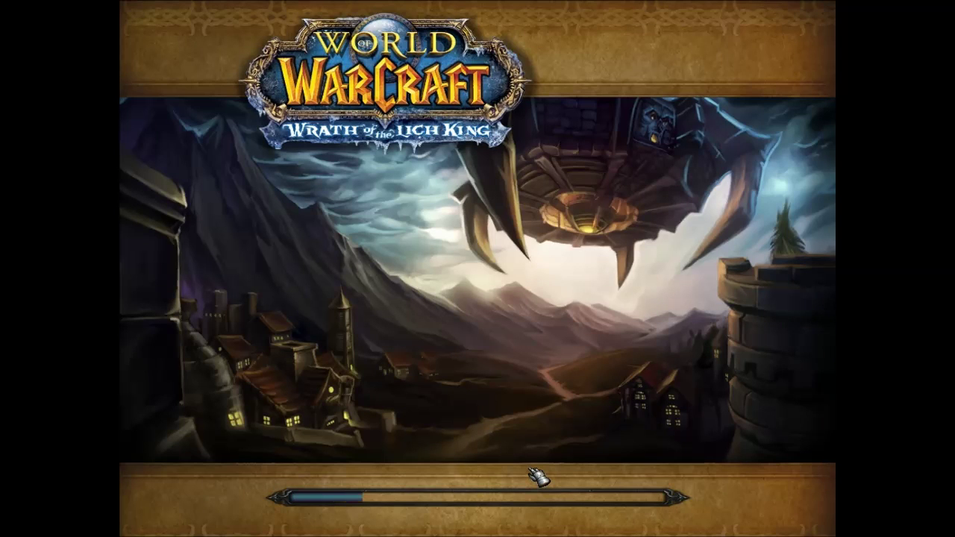